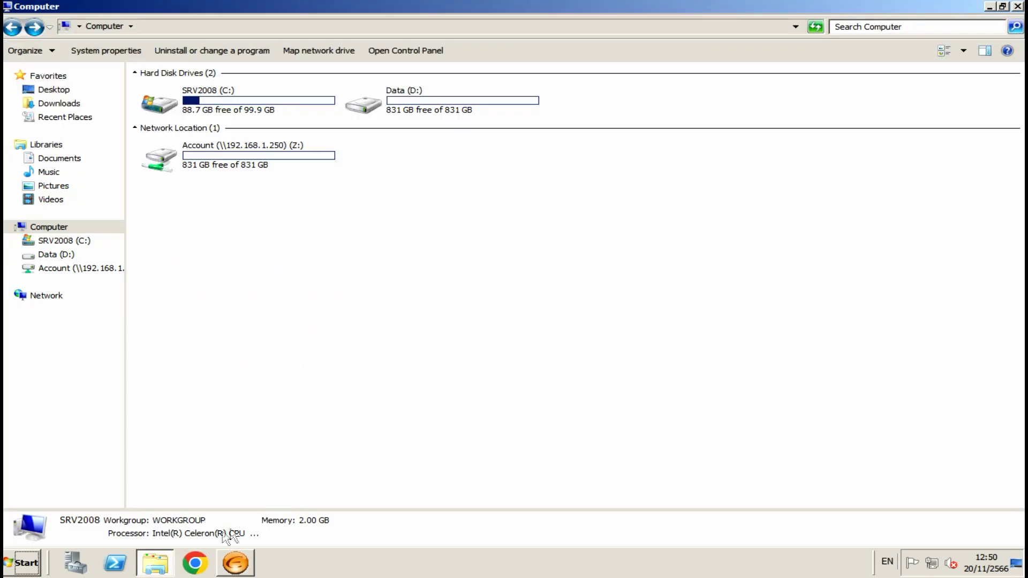
# Switch to Windows Explorer and look into the Account folder on the Data (D:) drive.
pyautogui.click(154, 571)
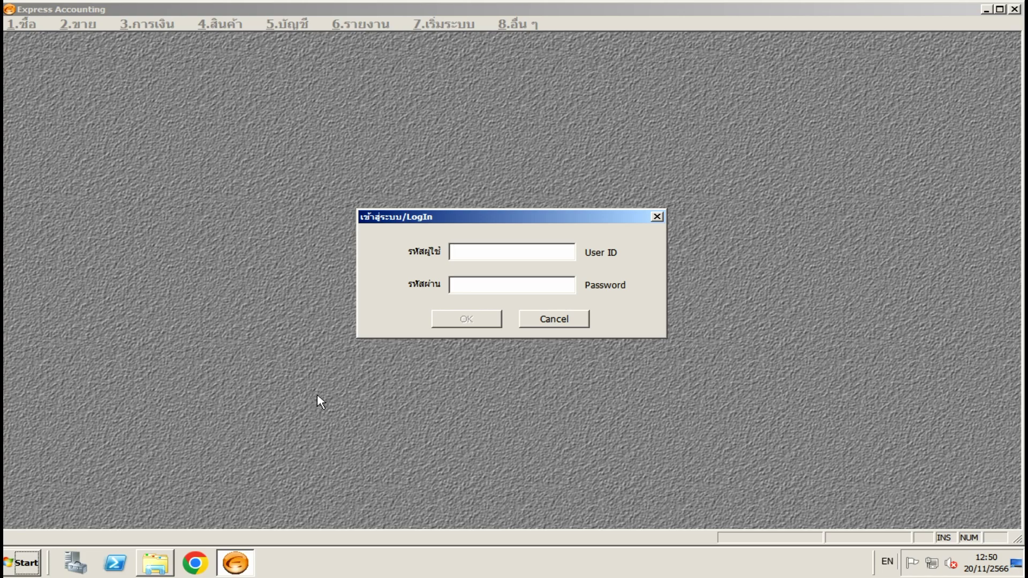
pyautogui.click(155, 568)
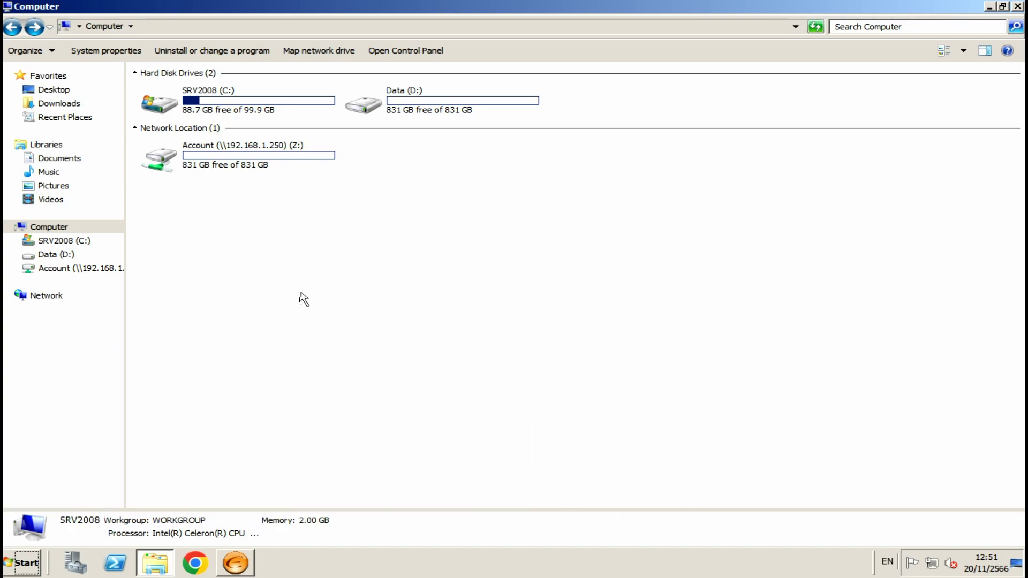
pyautogui.click(411, 102)
pyautogui.doubleClick(411, 102)
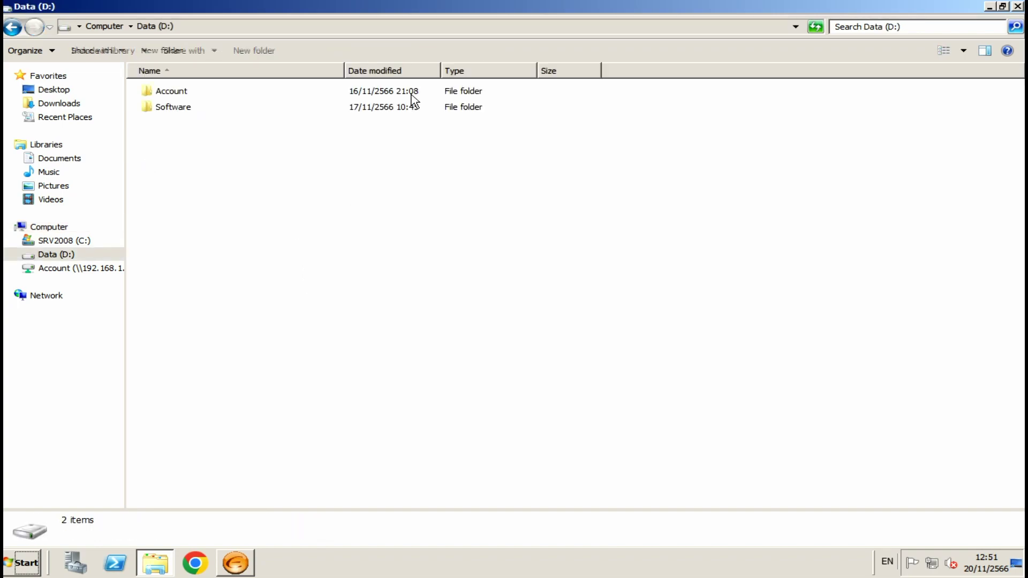
pyautogui.doubleClick(178, 93)
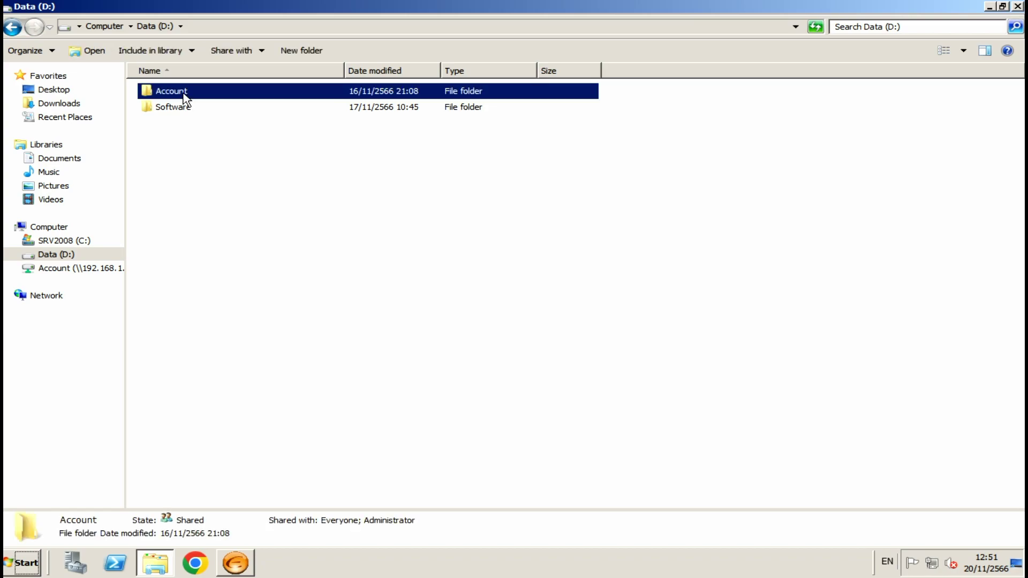
pyautogui.click(12, 28)
pyautogui.click(301, 314)
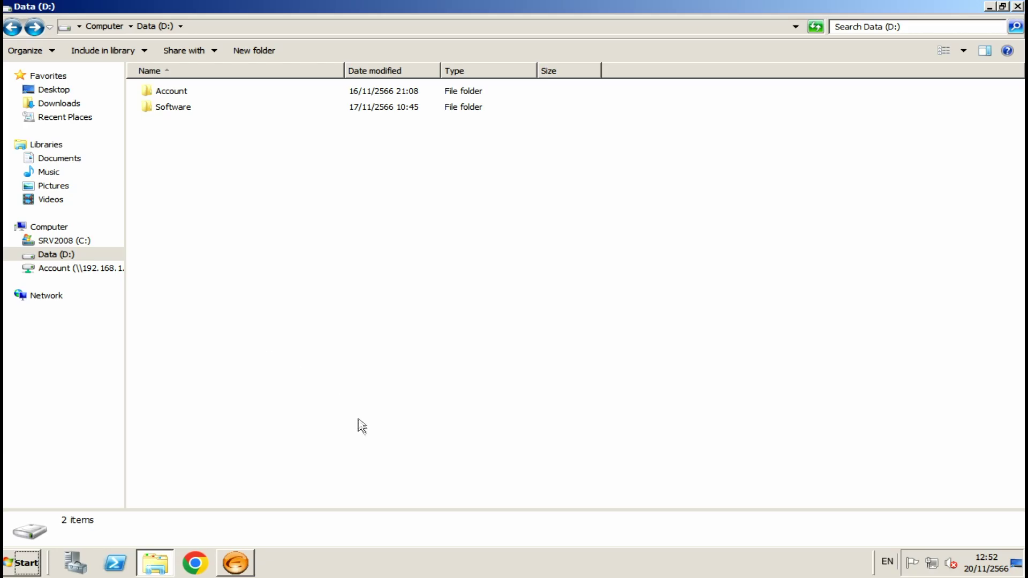
# Log in to Express Accounting with the user ID and account password, accepting 20/11/2566 as the working date.
pyautogui.write('B')
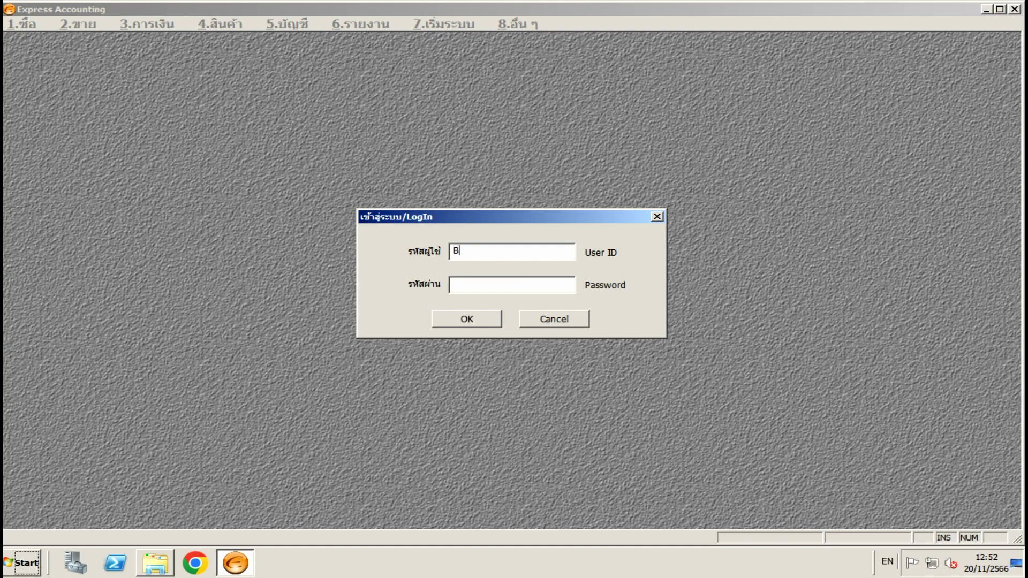
pyautogui.write('IT9')
pyautogui.press('Tab')
pyautogui.write('9999')
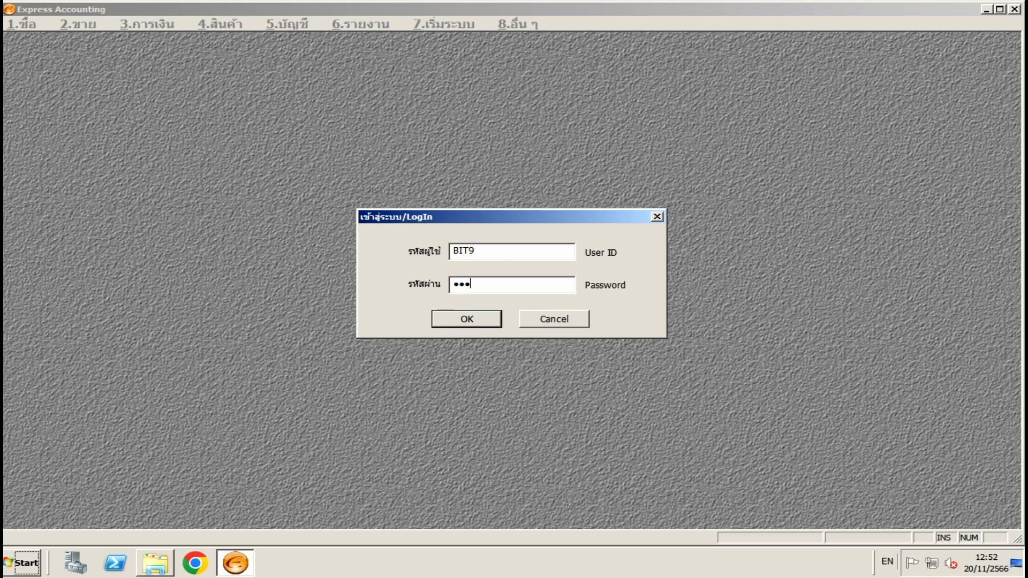
pyautogui.press('Return')
pyautogui.press('Return')
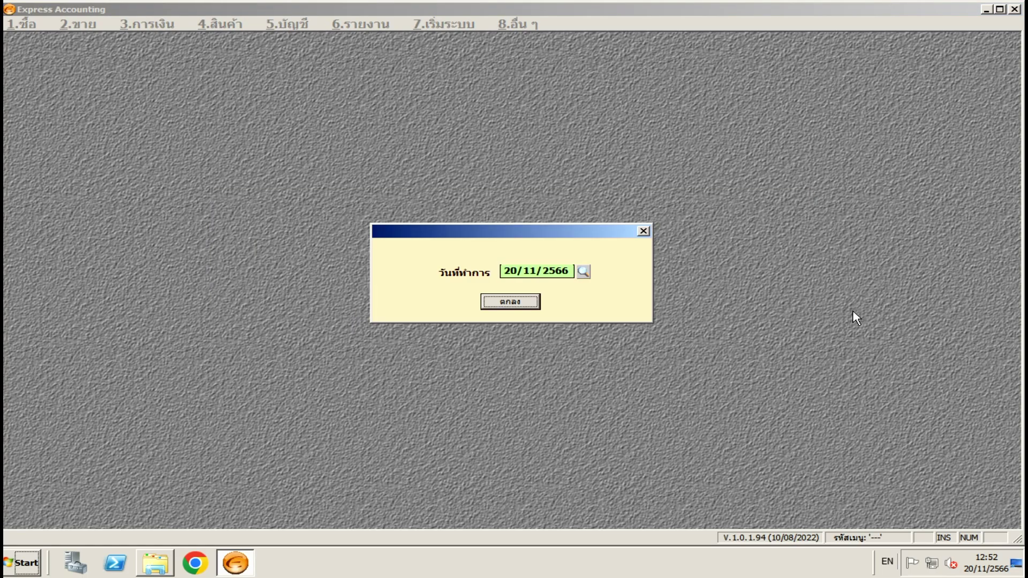
pyautogui.press('Return')
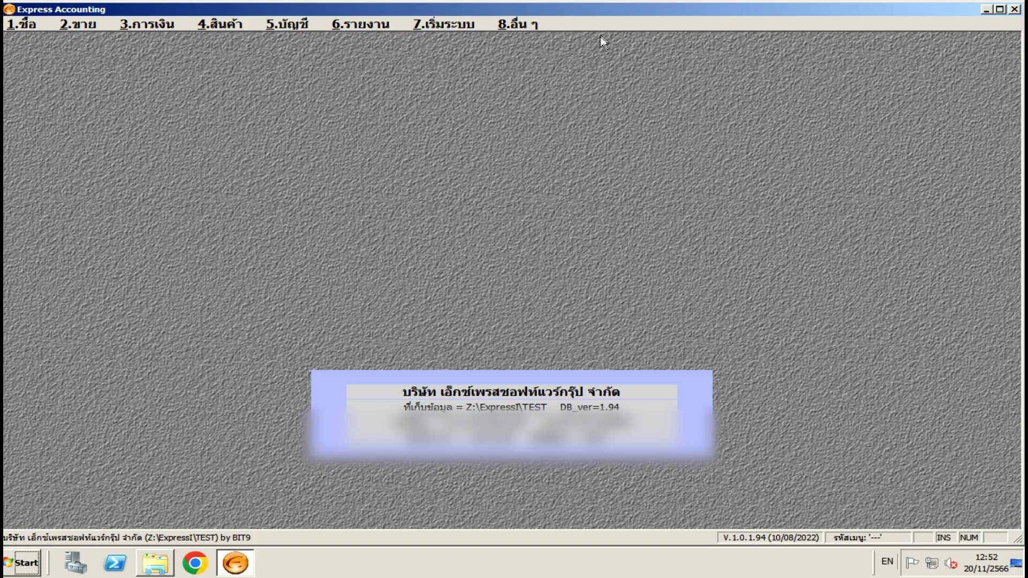
# Look over the data backup settings without starting a backup, and close Express Accounting.
pyautogui.click(522, 25)
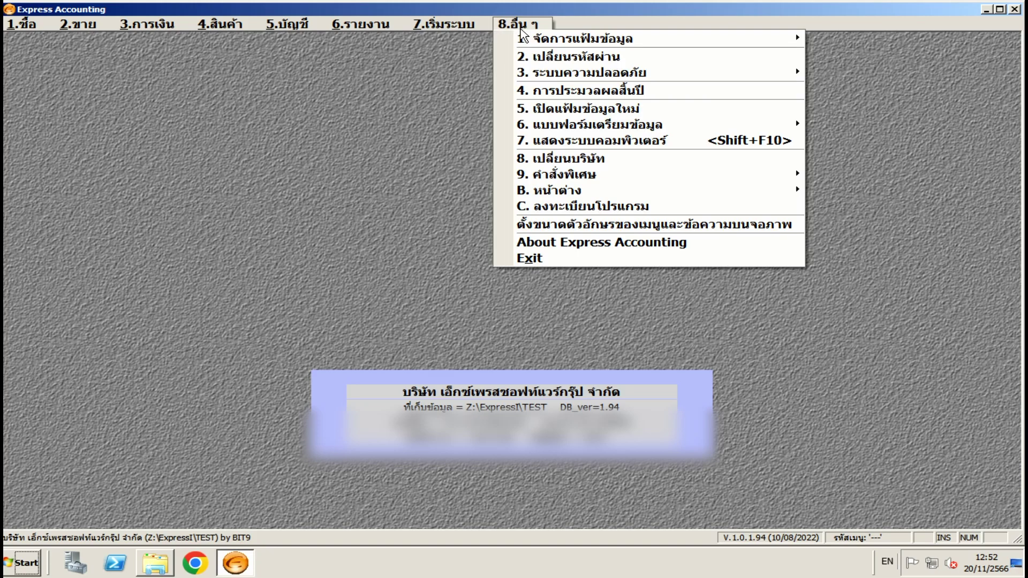
pyautogui.moveTo(635, 42)
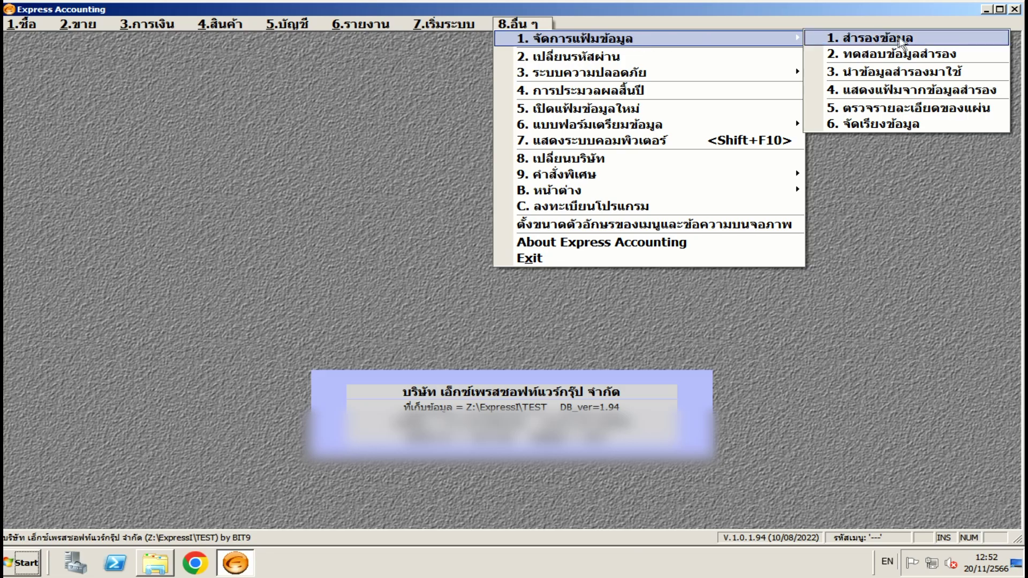
pyautogui.click(922, 38)
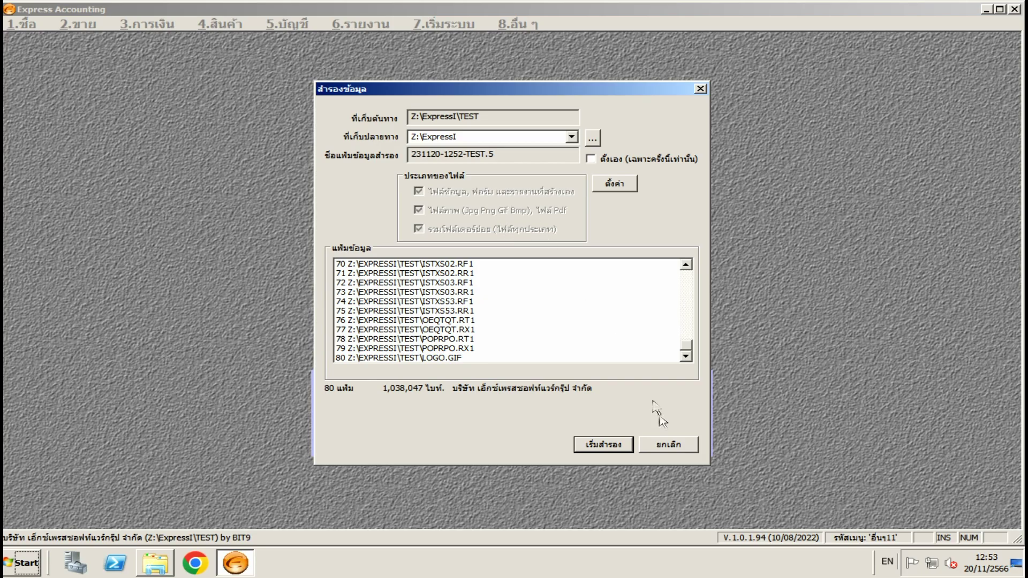
pyautogui.click(688, 449)
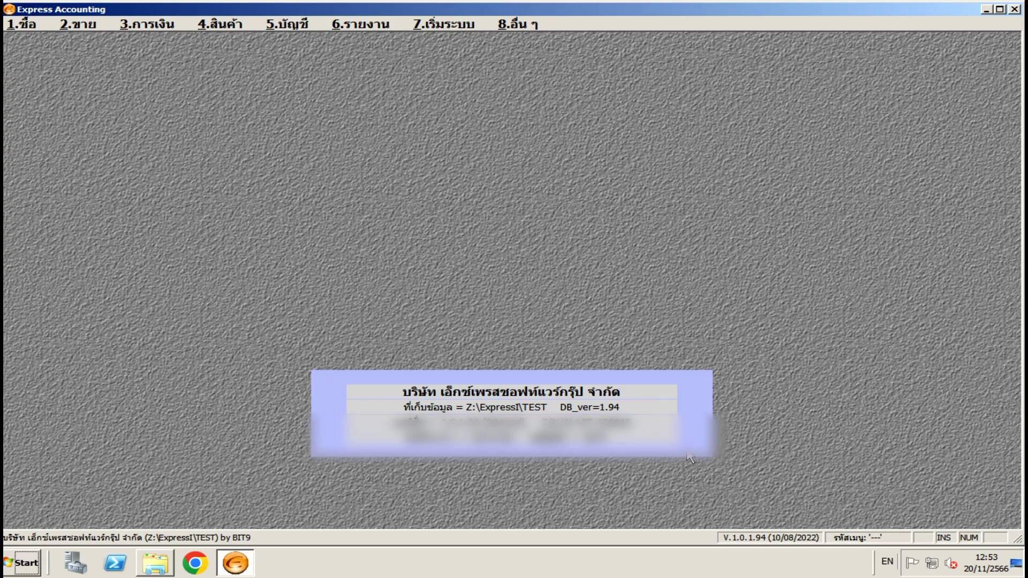
pyautogui.click(1014, 9)
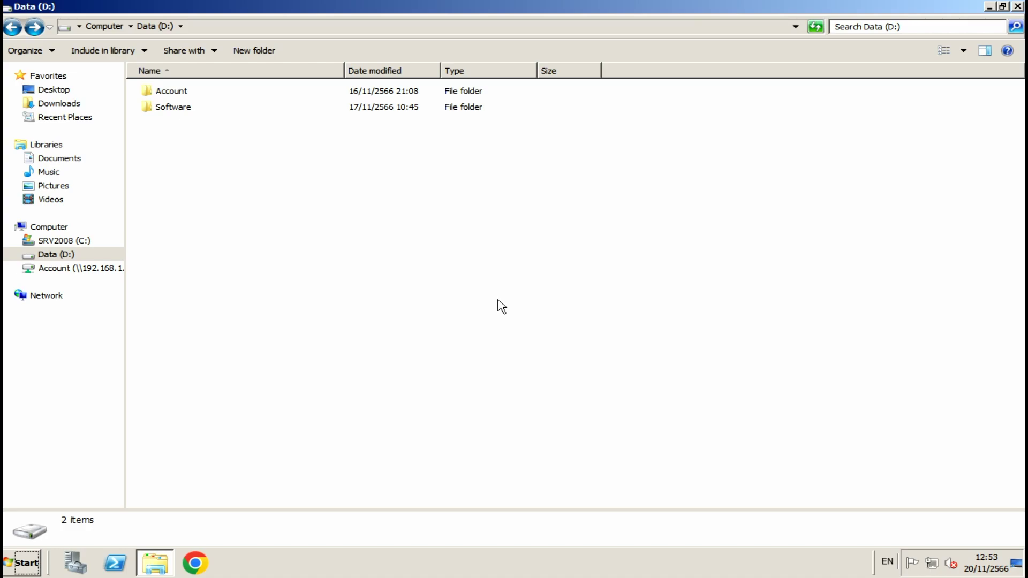
# Copy only the Account folder from the Data (D:) drive.
pyautogui.rightClick(176, 91)
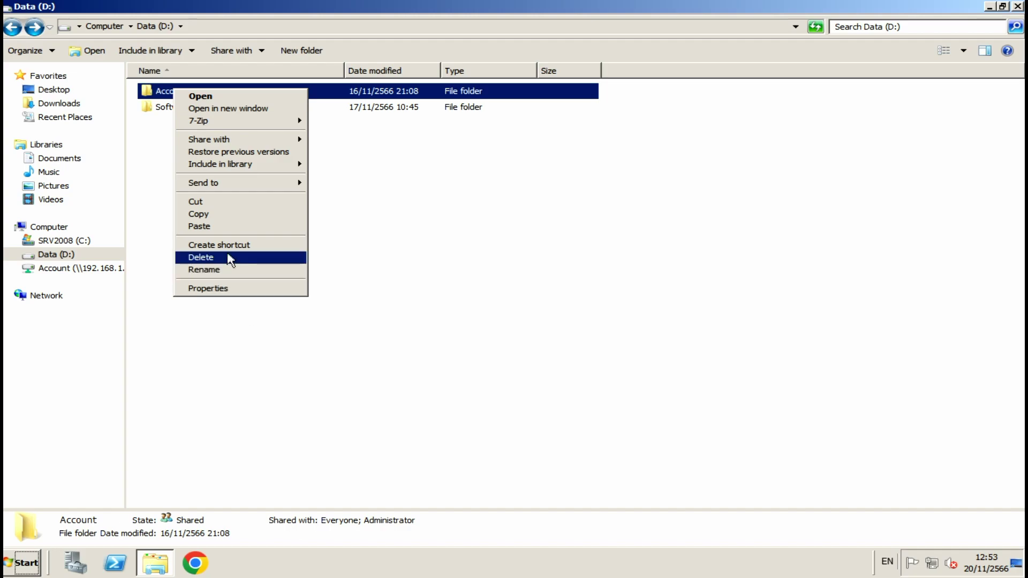
pyautogui.click(223, 215)
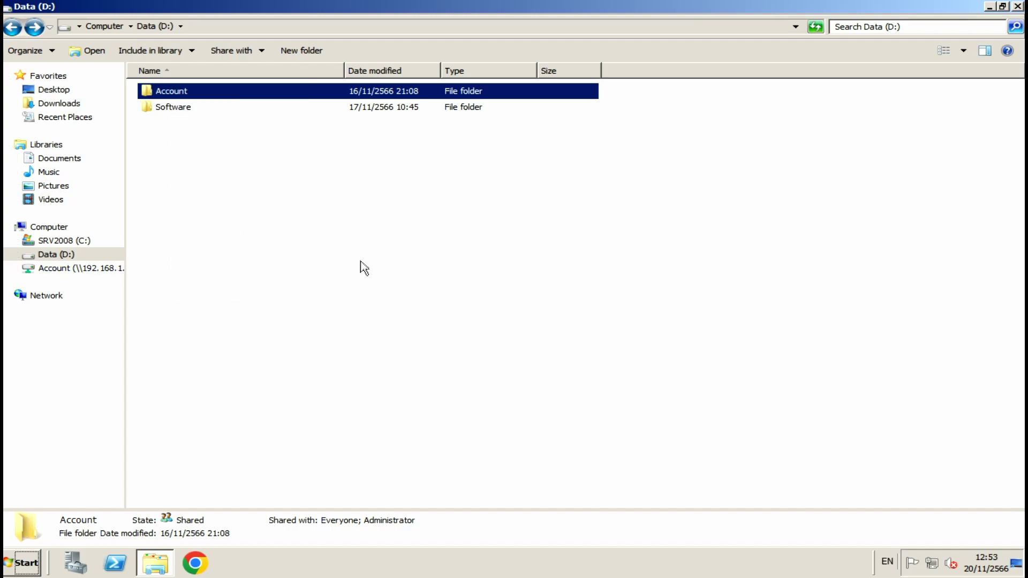
pyautogui.click(357, 345)
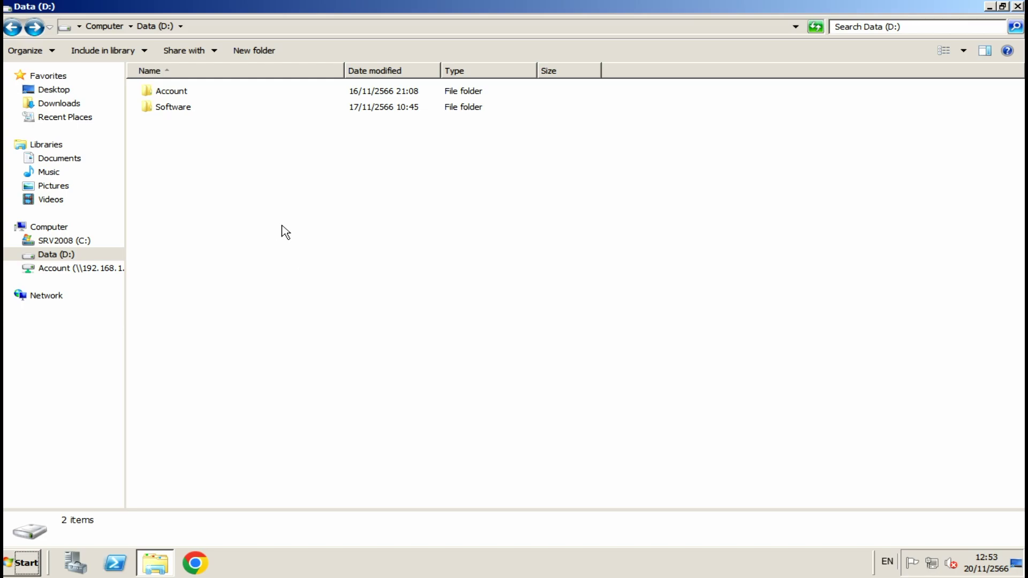
# Copy both the Account and Software folders from the Data (D:) drive.
pyautogui.moveTo(319, 232); pyautogui.dragTo(155, 76)
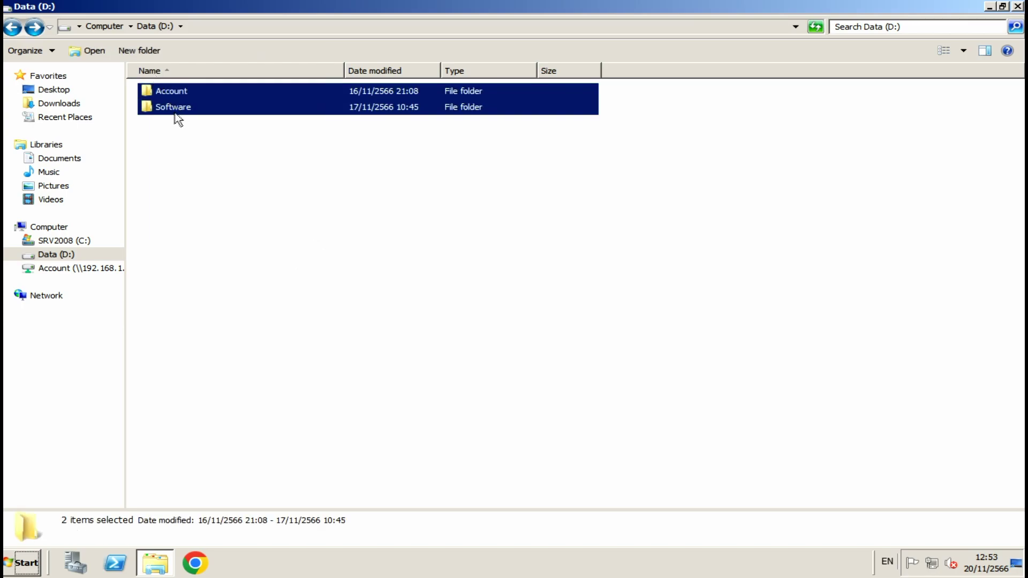
pyautogui.rightClick(166, 106)
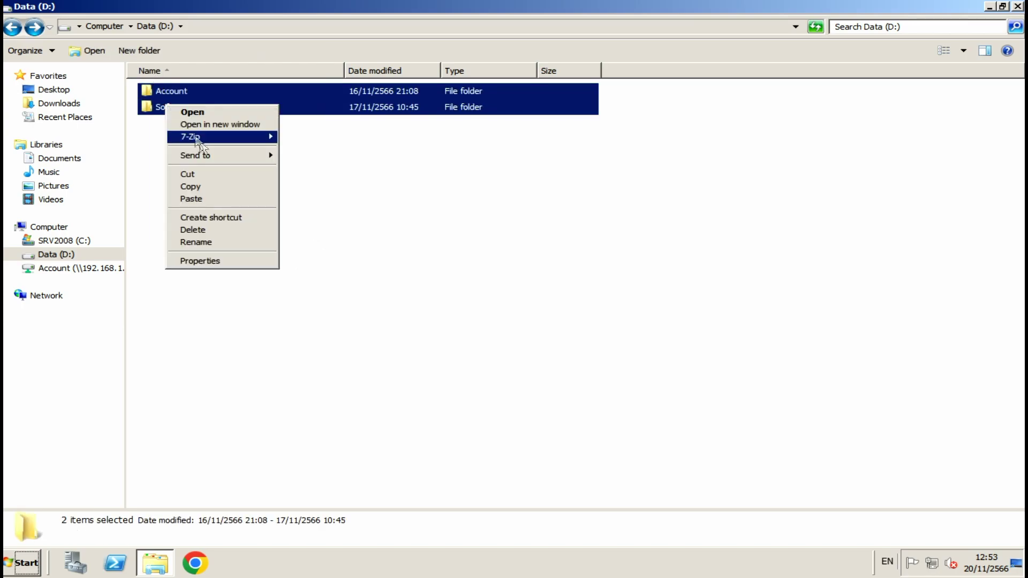
pyautogui.click(212, 189)
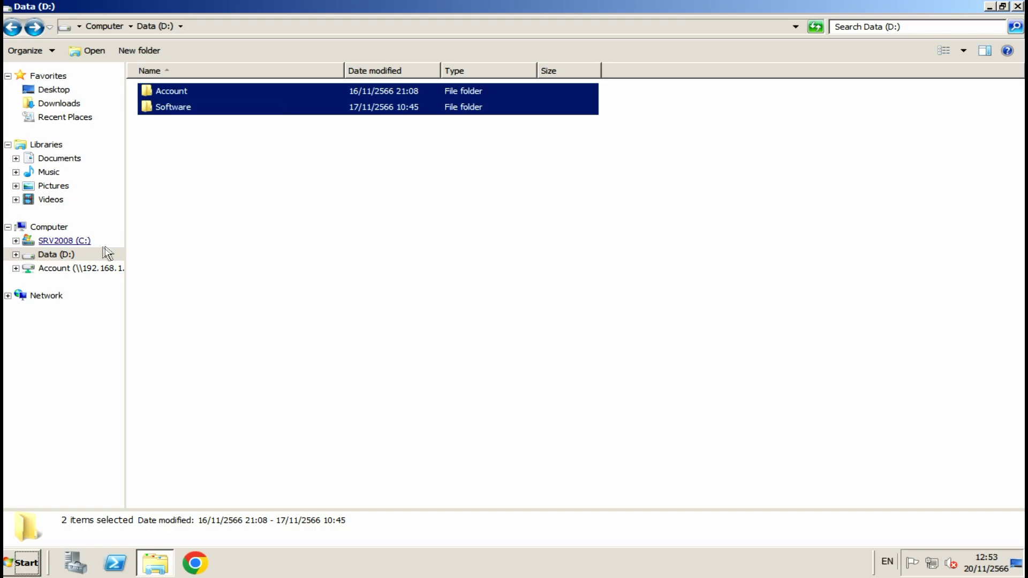
# Create a folder named Express20-11-66 at the root of the SRV2008 (C:) drive.
pyautogui.click(63, 241)
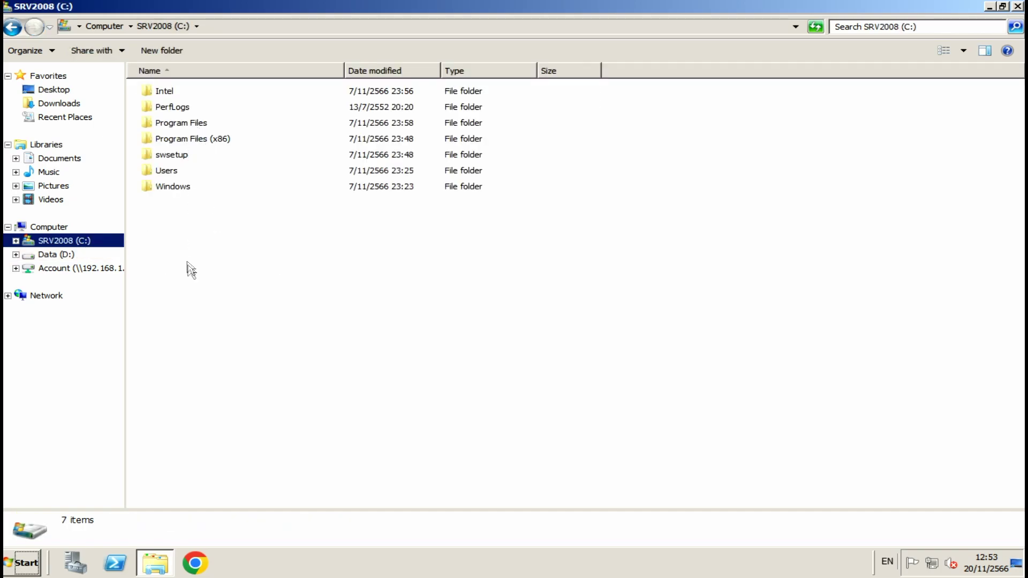
pyautogui.rightClick(196, 274)
pyautogui.moveTo(268, 395)
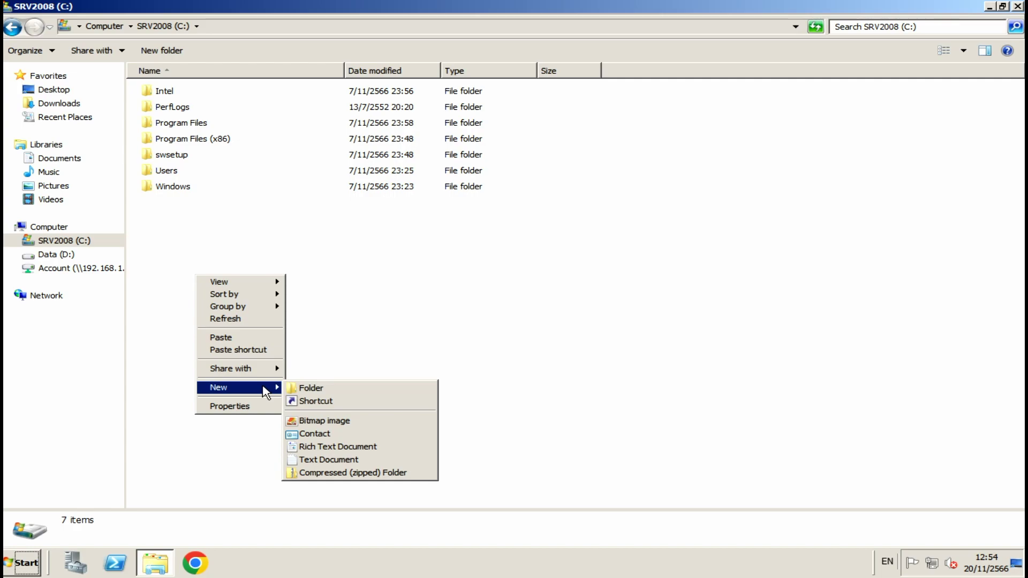
pyautogui.click(332, 388)
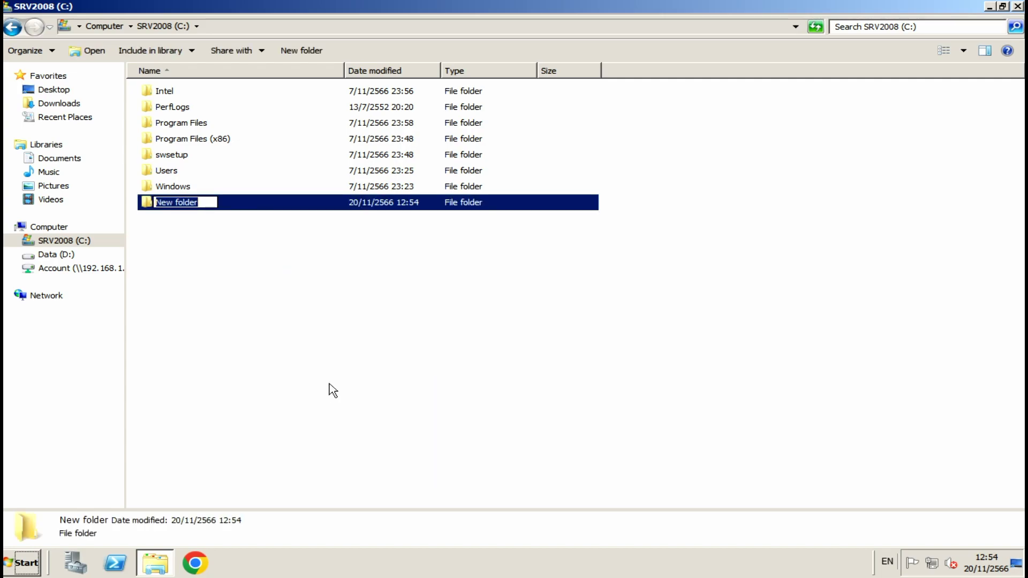
pyautogui.write('Express')
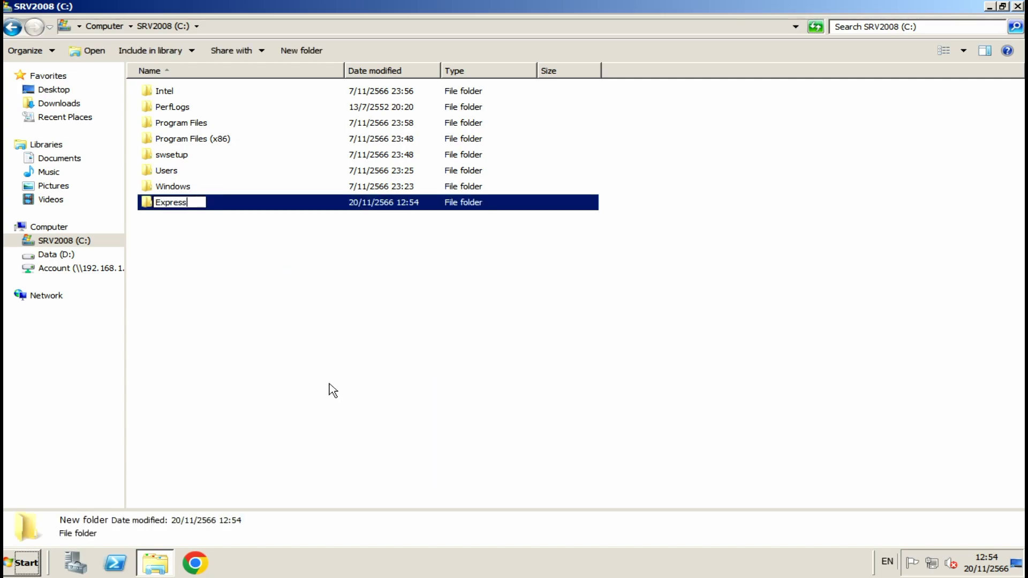
pyautogui.write('20-11-66')
pyautogui.click(331, 390)
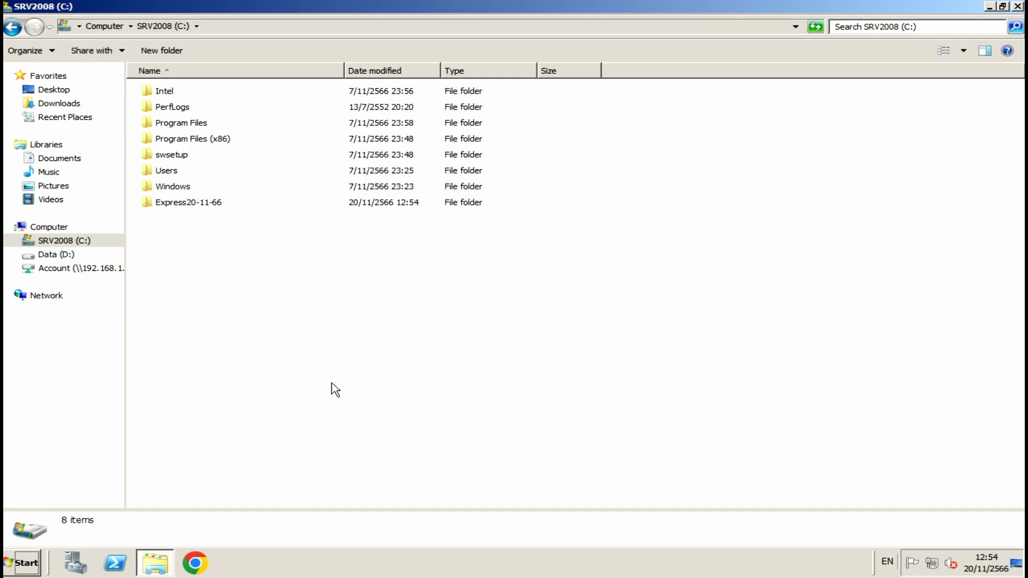
# Paste the copied Account and Software folders into the Express20-11-66 folder on the C: drive.
pyautogui.click(192, 209)
pyautogui.doubleClick(191, 209)
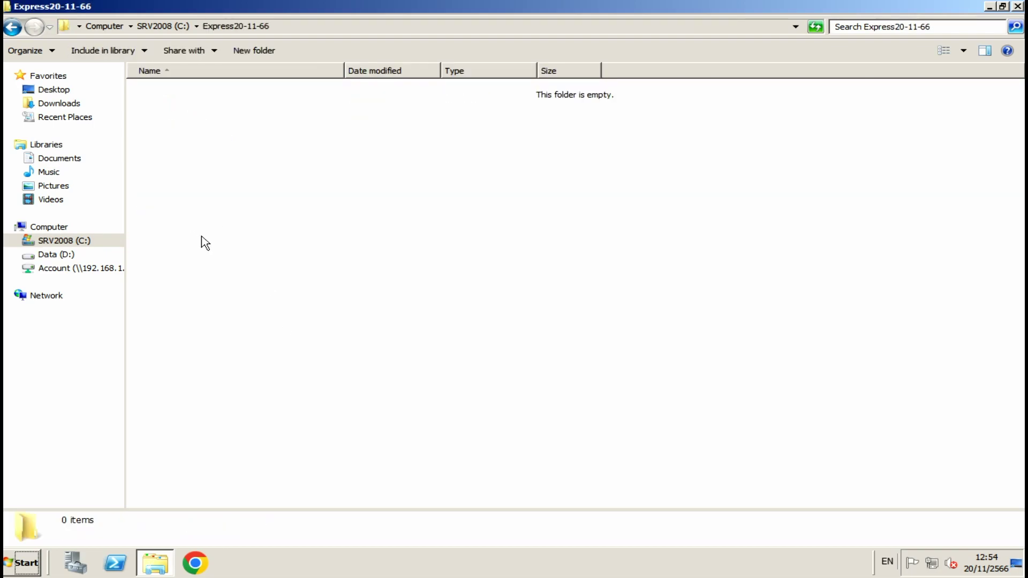
pyautogui.rightClick(193, 190)
pyautogui.click(231, 273)
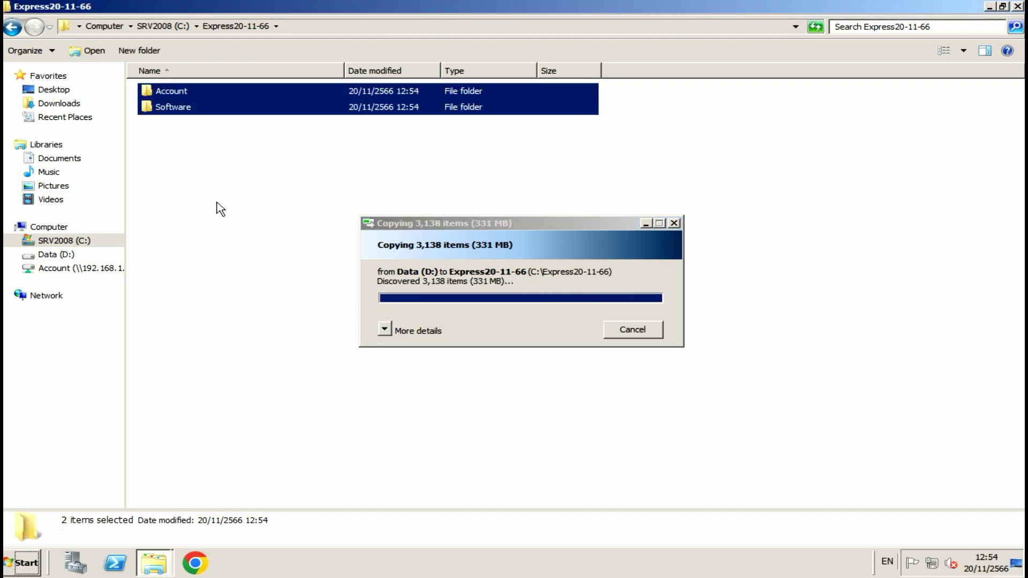
pyautogui.click(236, 276)
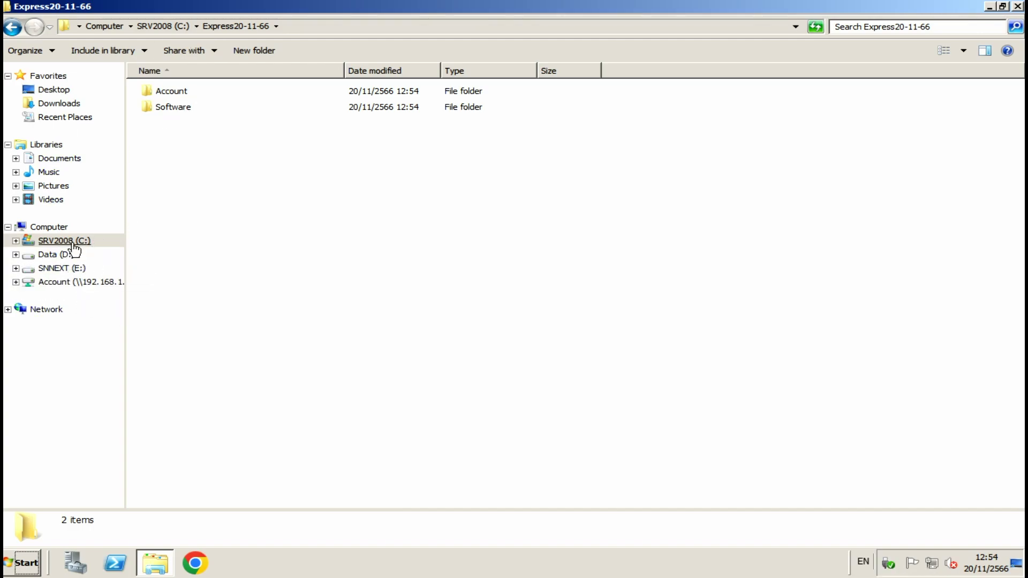
# Create a folder named exp20-11-66 on the SNNEXT (E:) drive and paste the copied Account and Software folders into it.
pyautogui.click(64, 267)
pyautogui.rightClick(192, 367)
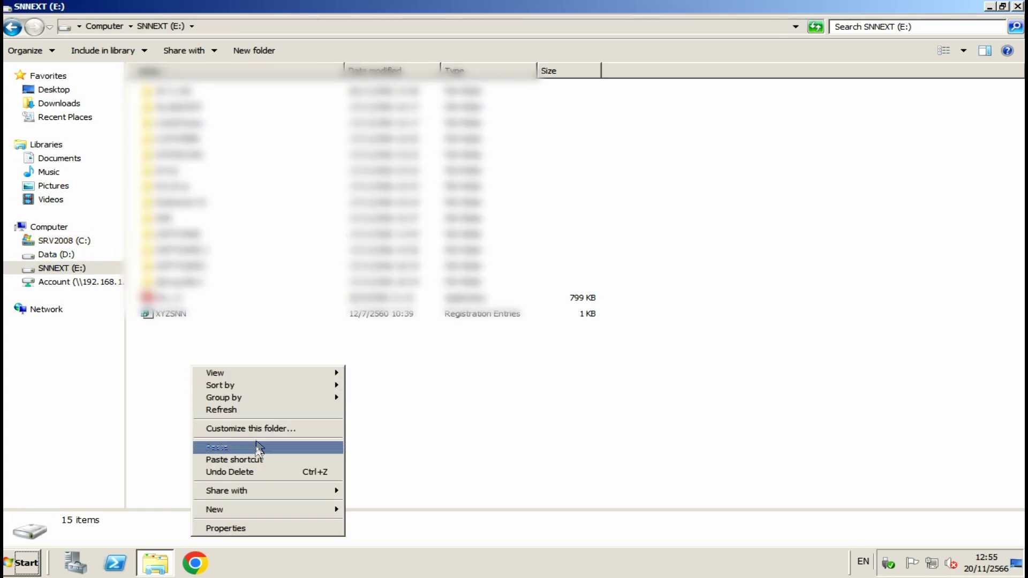
pyautogui.moveTo(276, 509)
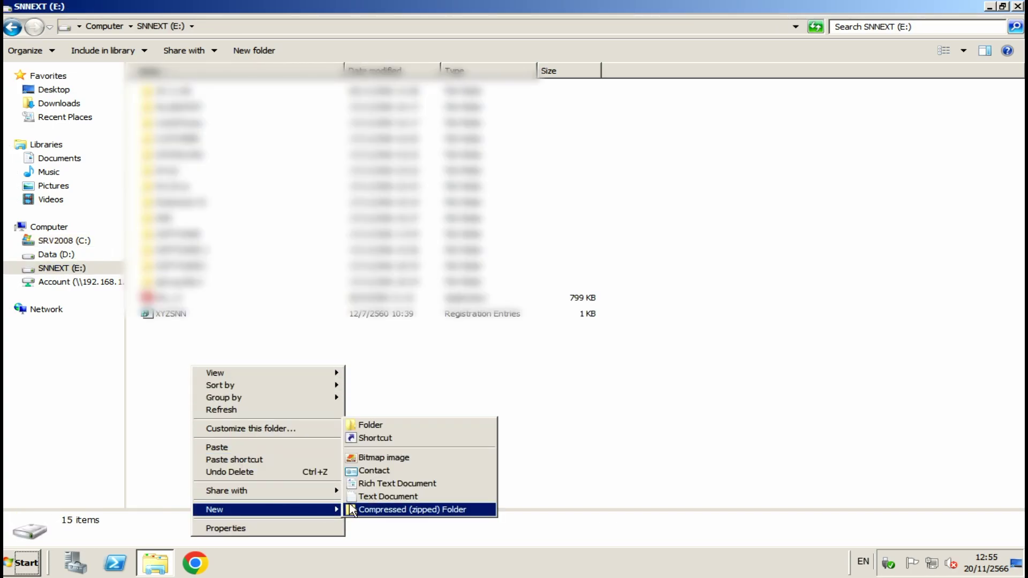
pyautogui.click(399, 426)
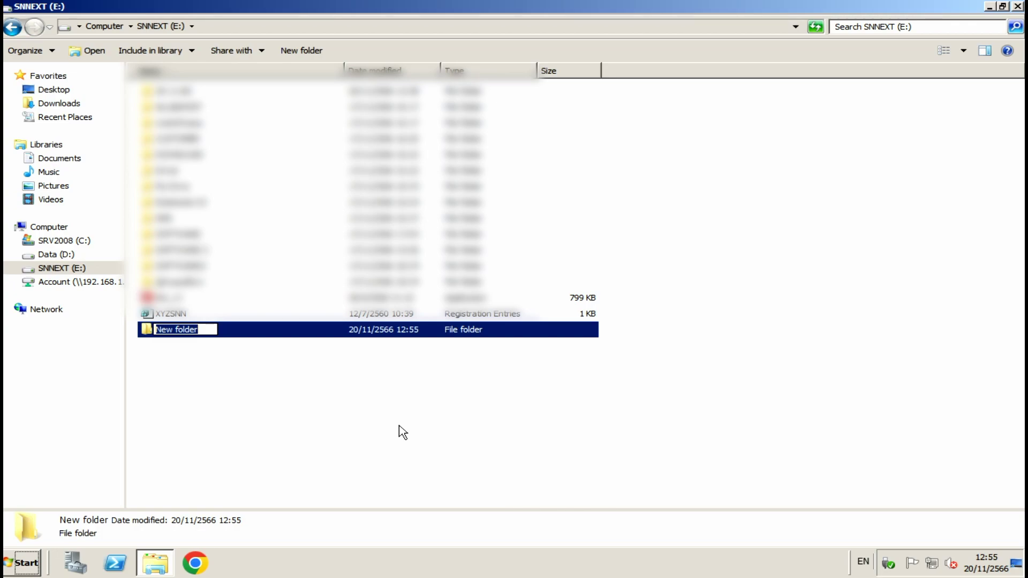
pyautogui.write('exp')
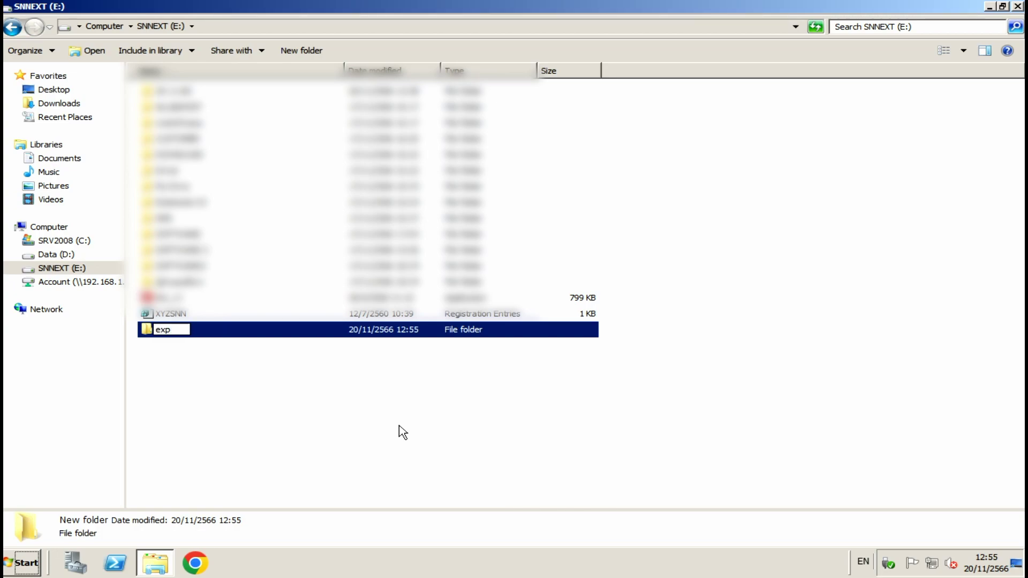
pyautogui.write('20-11-66')
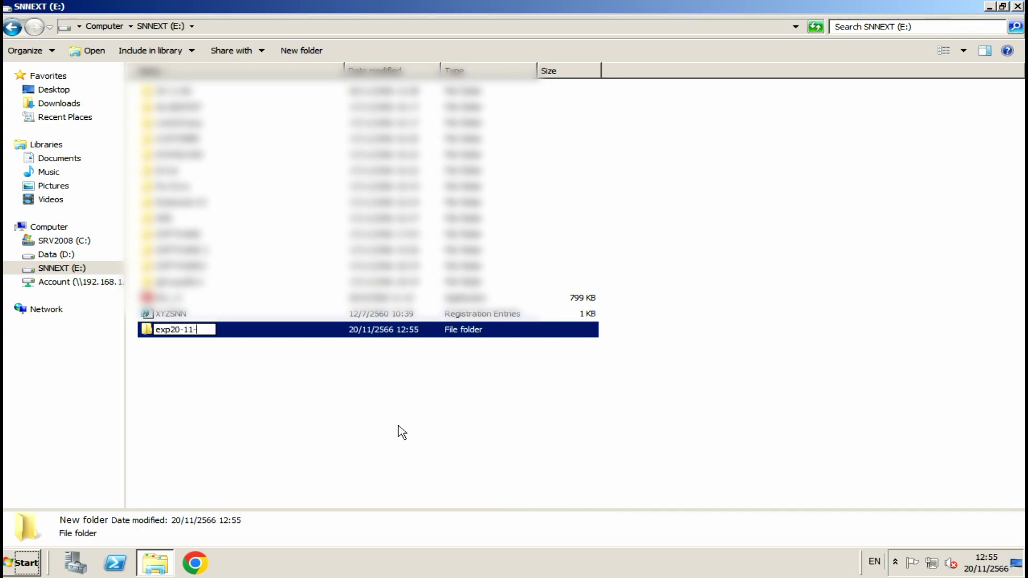
pyautogui.click(402, 432)
pyautogui.rightClick(198, 329)
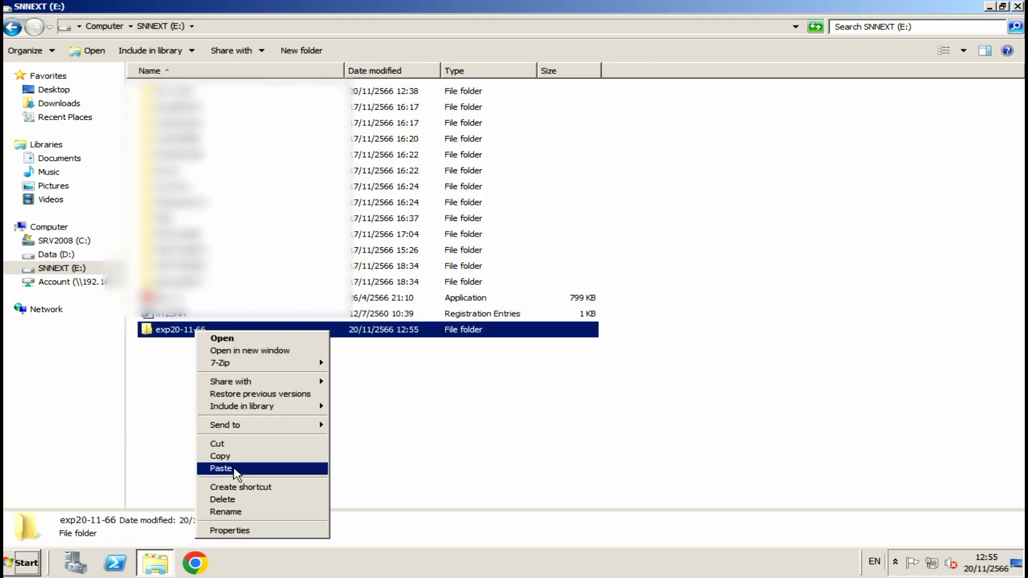
pyautogui.click(263, 467)
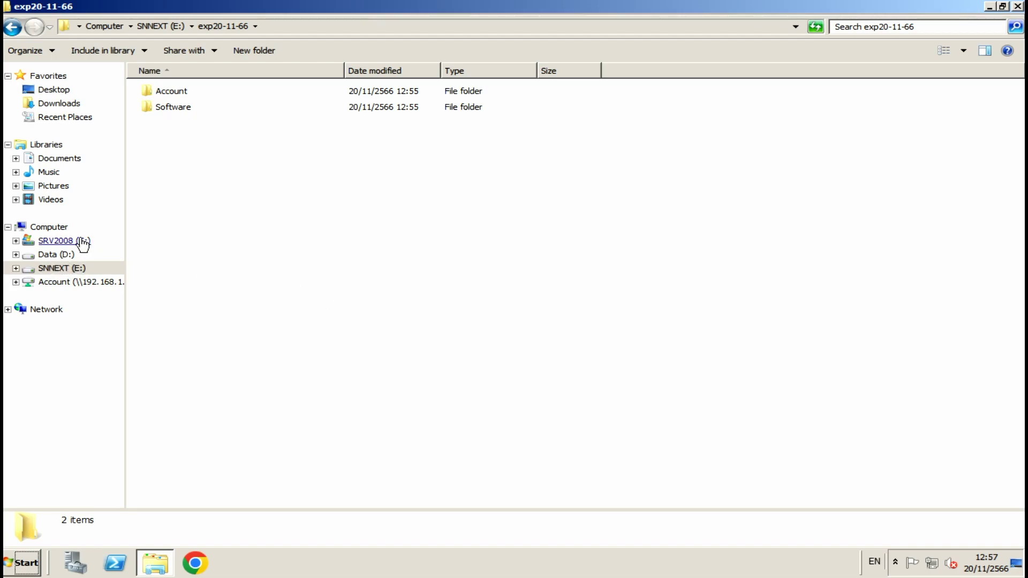
# Switch to Express Accounting and open its program registration form (ลงทะเบียนโปรแกรม).
pyautogui.click(59, 240)
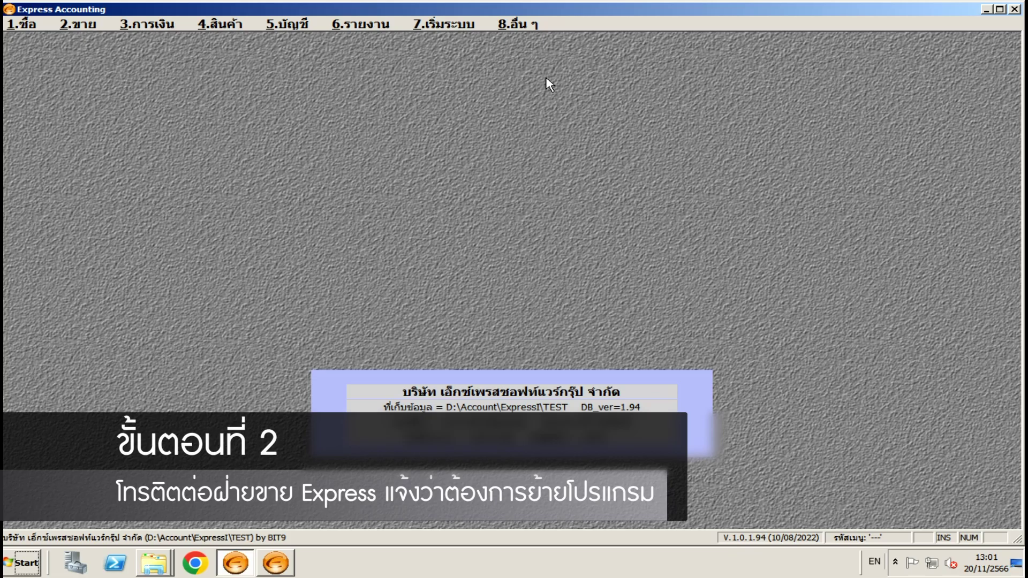
pyautogui.click(524, 25)
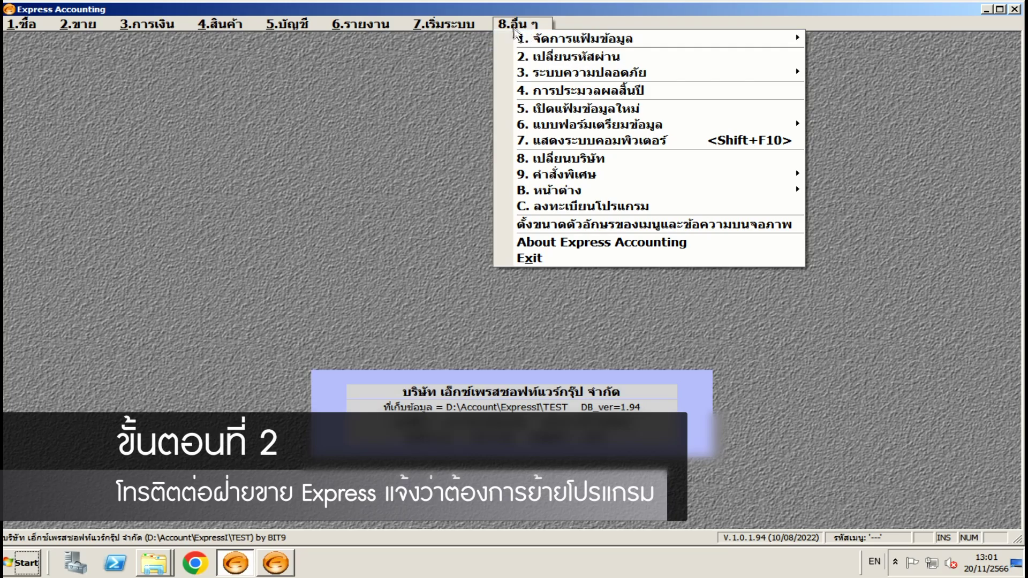
pyautogui.click(582, 208)
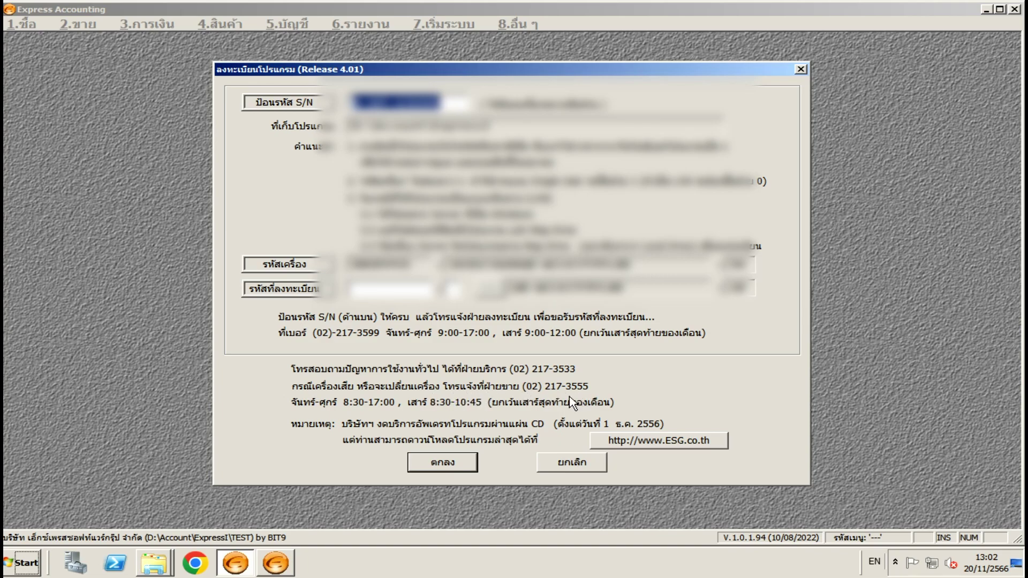
pyautogui.hotkey('ctrl', 'v')
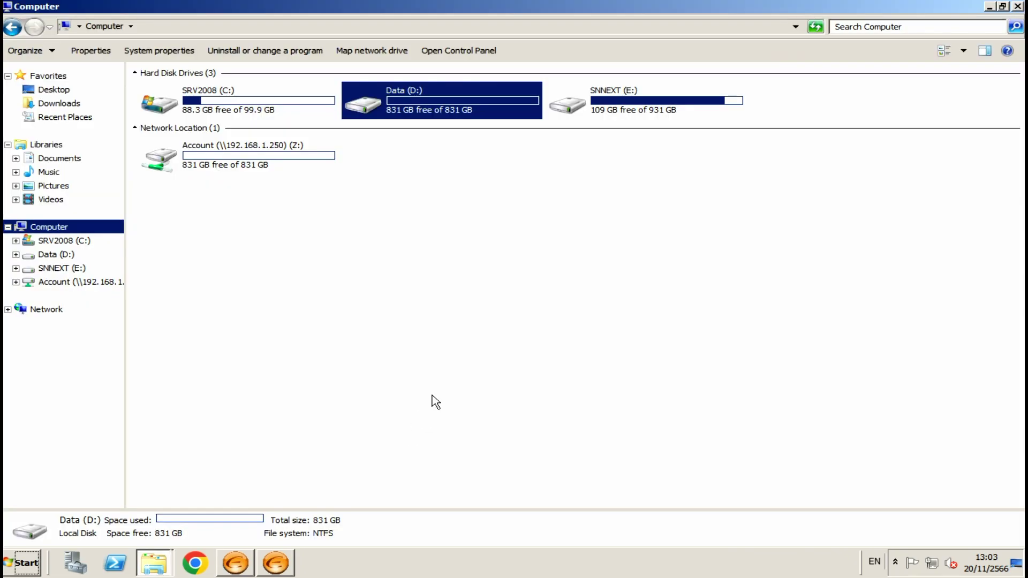
# Check the server's local drives and the mapped Account (Z:) network drive in the Computer window against the registration form.
pyautogui.click(434, 401)
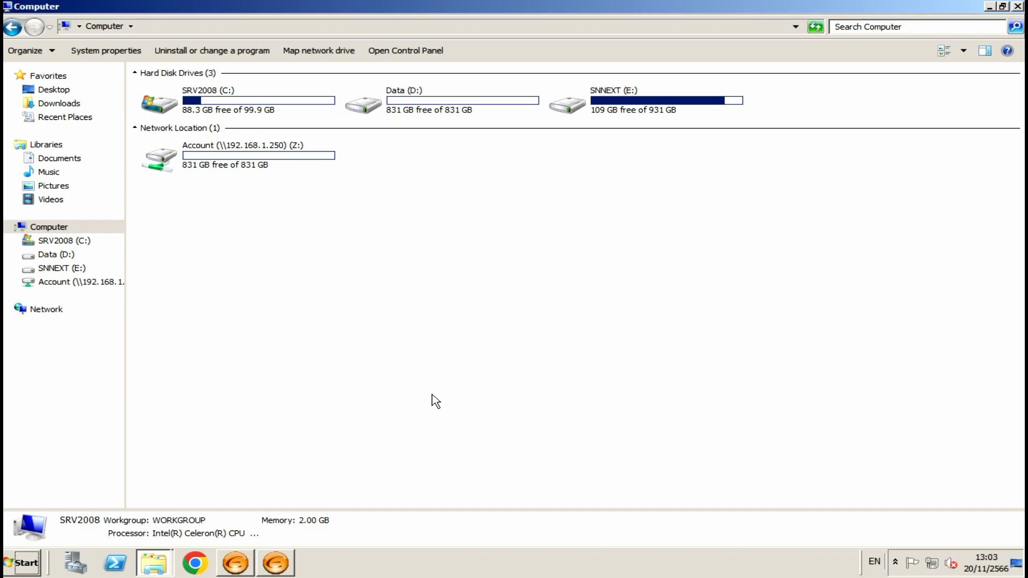
pyautogui.click(235, 563)
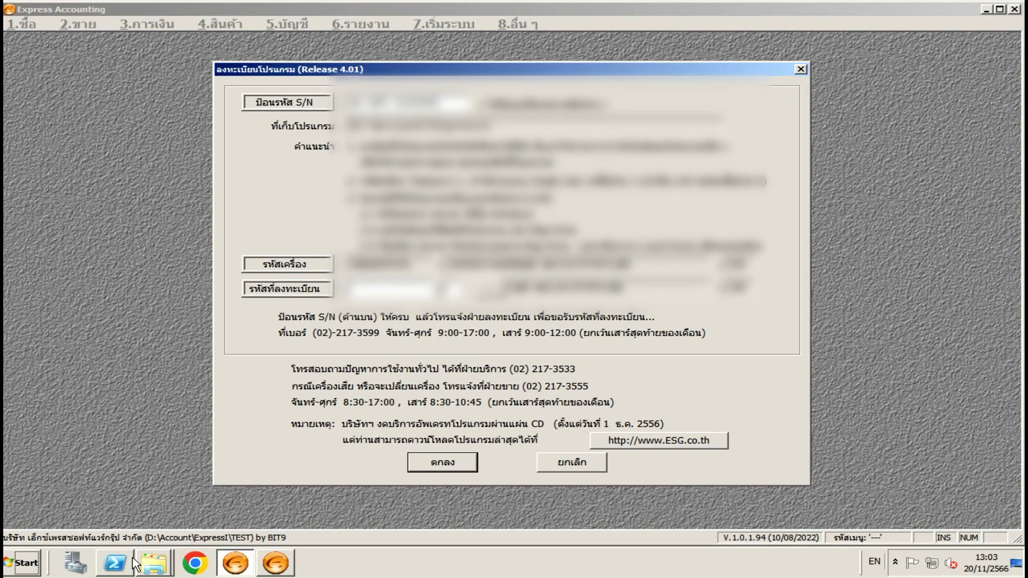
pyautogui.click(154, 563)
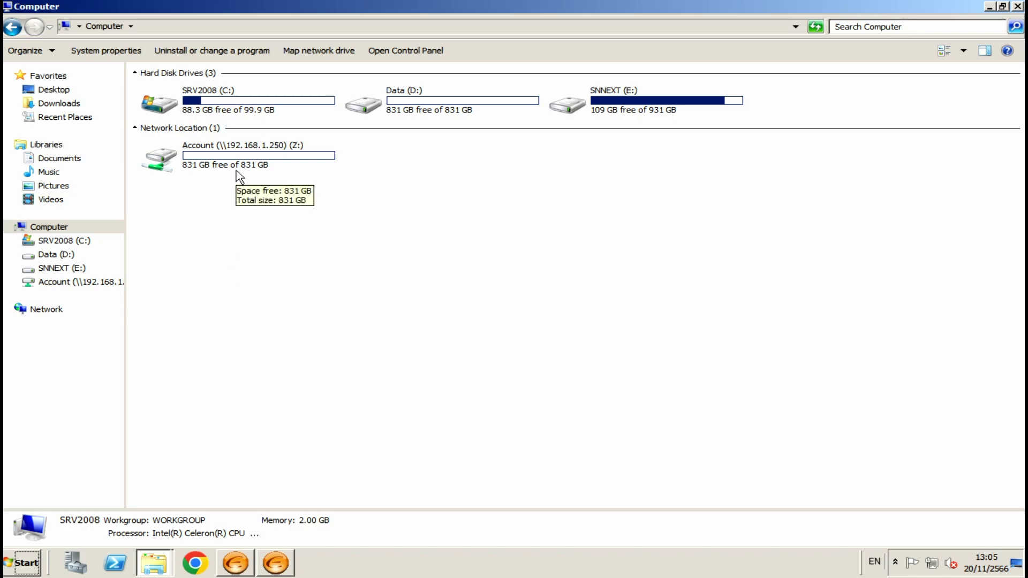
pyautogui.click(236, 563)
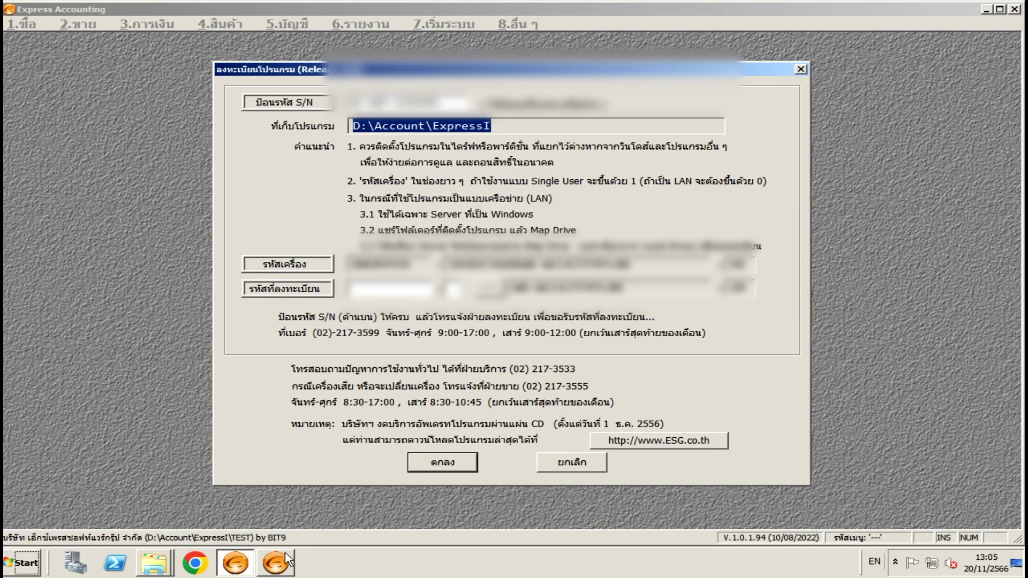
# Compare the program storage path in the registration forms of the two running Express Accounting instances.
pyautogui.click(353, 126)
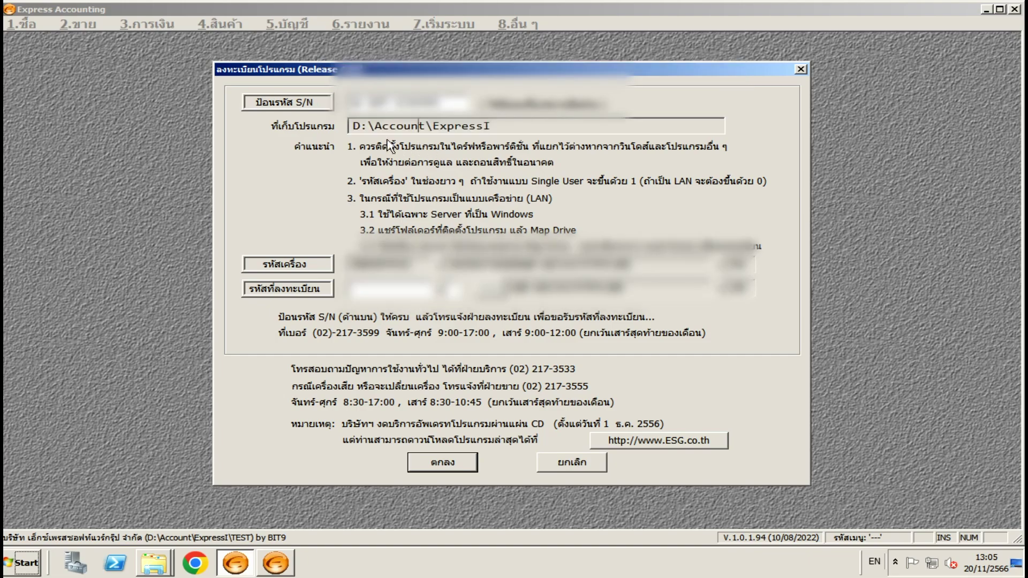
pyautogui.moveTo(353, 127); pyautogui.dragTo(545, 125)
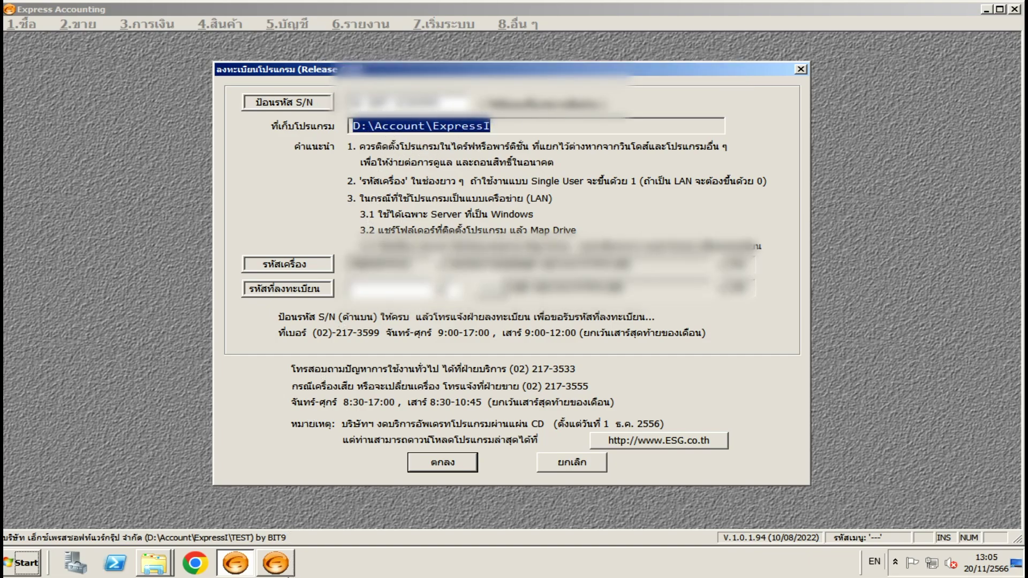
pyautogui.click(285, 571)
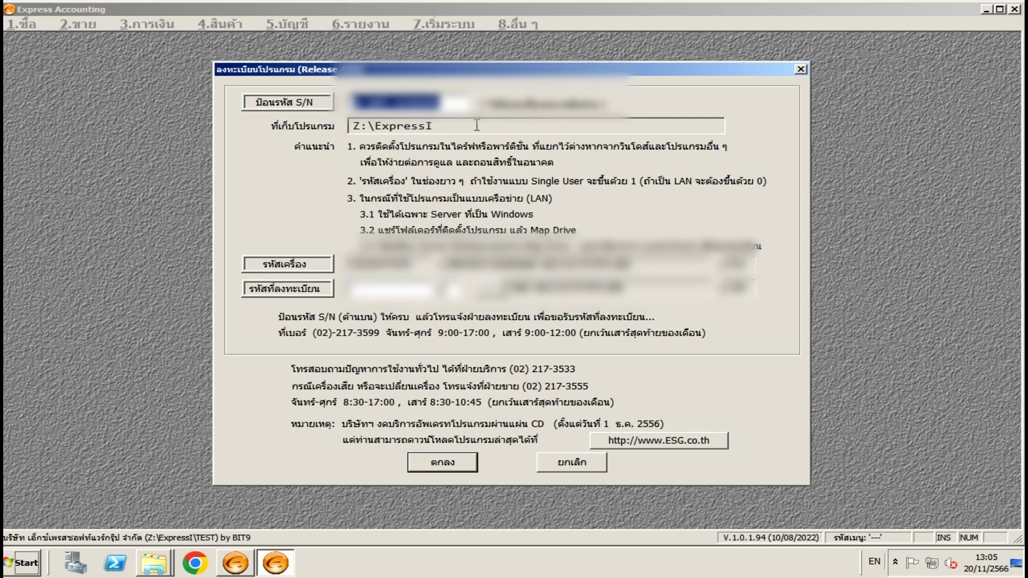
pyautogui.moveTo(475, 126); pyautogui.dragTo(324, 119)
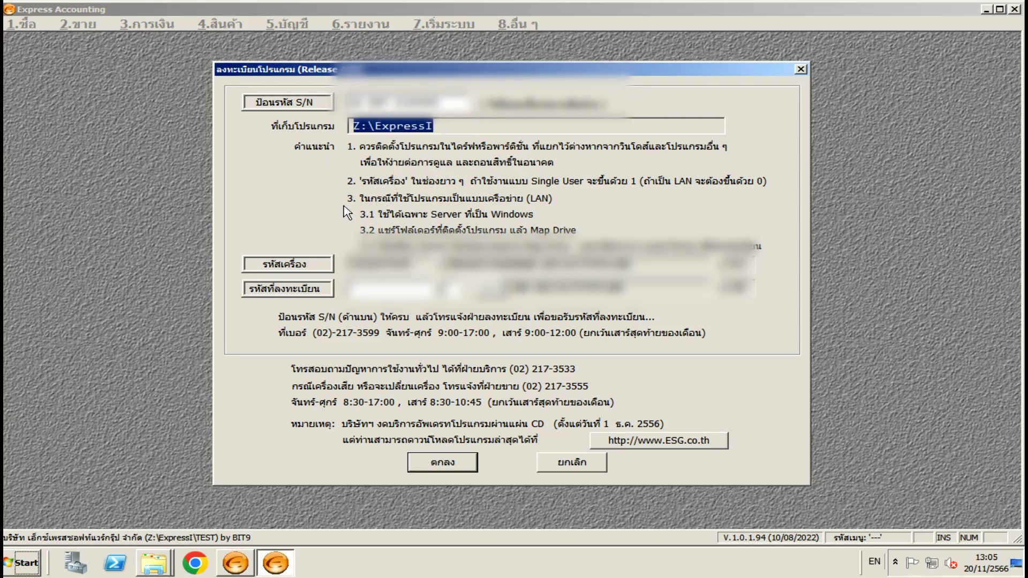
pyautogui.click(234, 562)
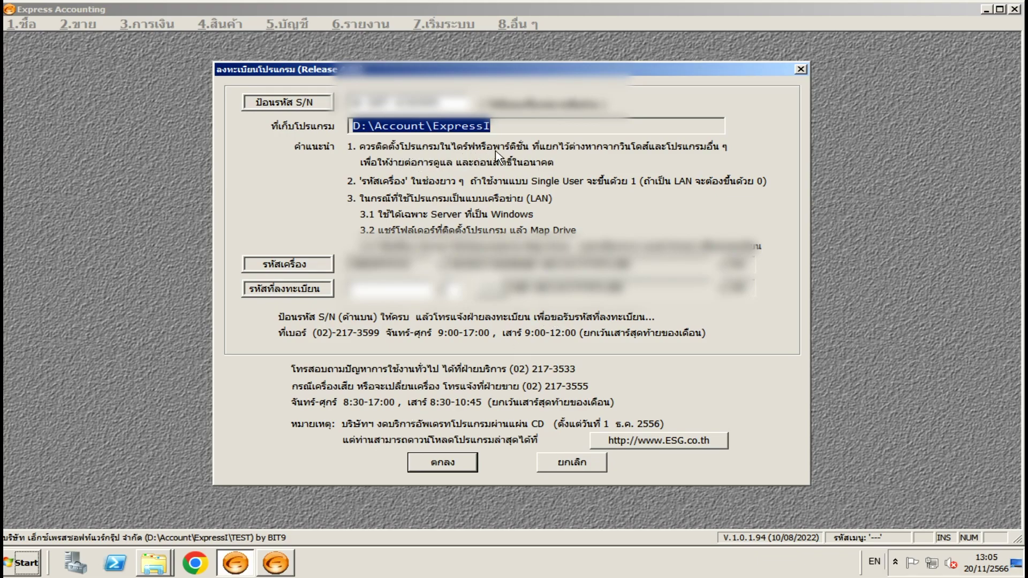
pyautogui.press('End')
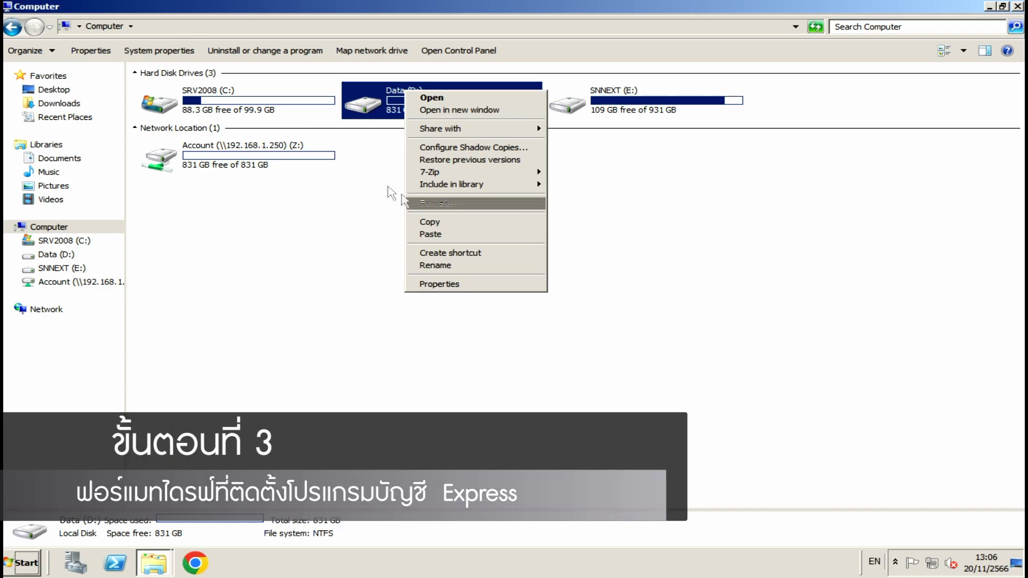
# Format the Data (D:) drive as NTFS with Quick Format turned off, accepting the warnings, including that the drive is in use.
pyautogui.click(438, 203)
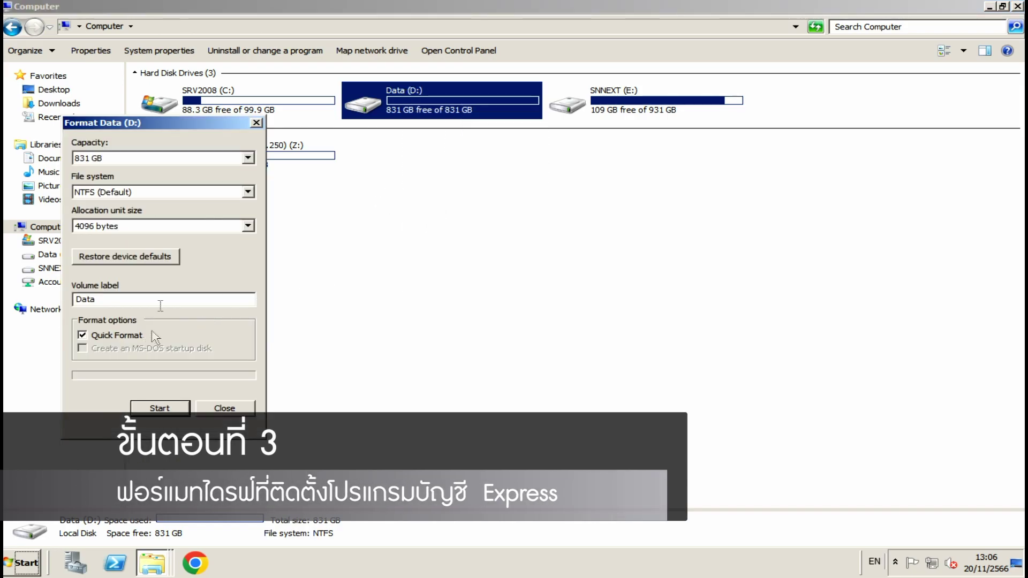
pyautogui.moveTo(154, 127); pyautogui.dragTo(349, 151)
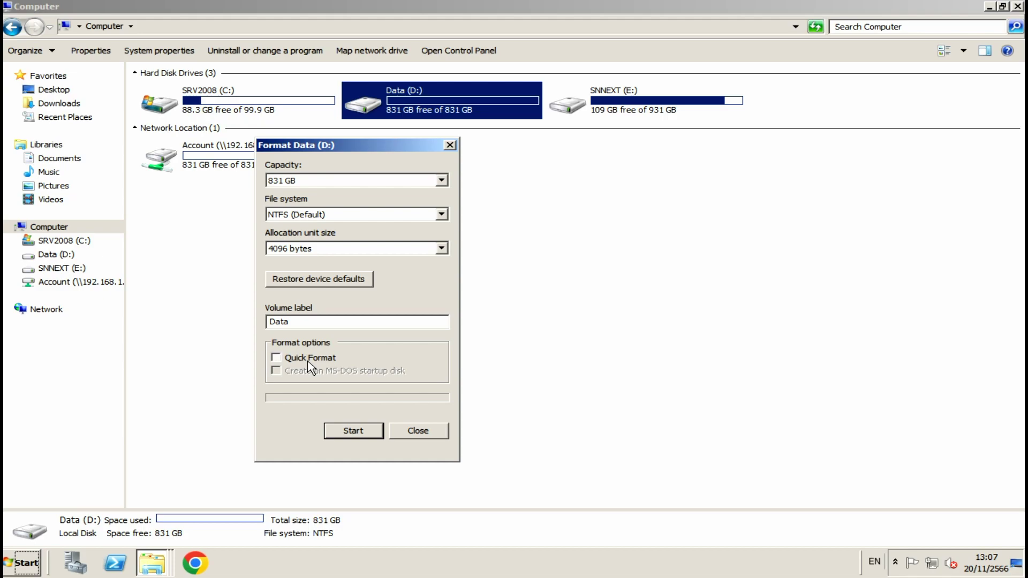
pyautogui.click(347, 435)
pyautogui.click(561, 284)
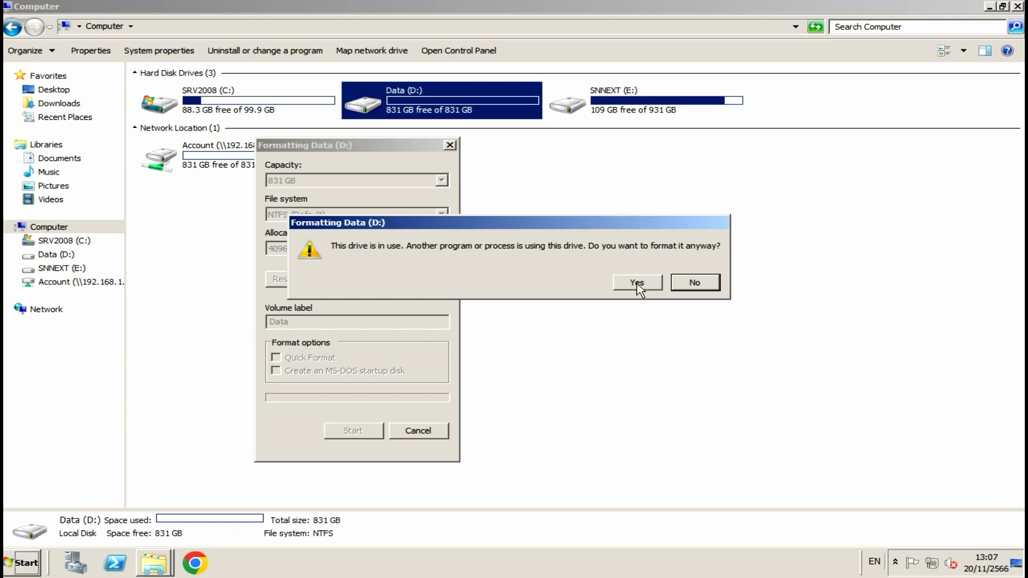
pyautogui.click(638, 284)
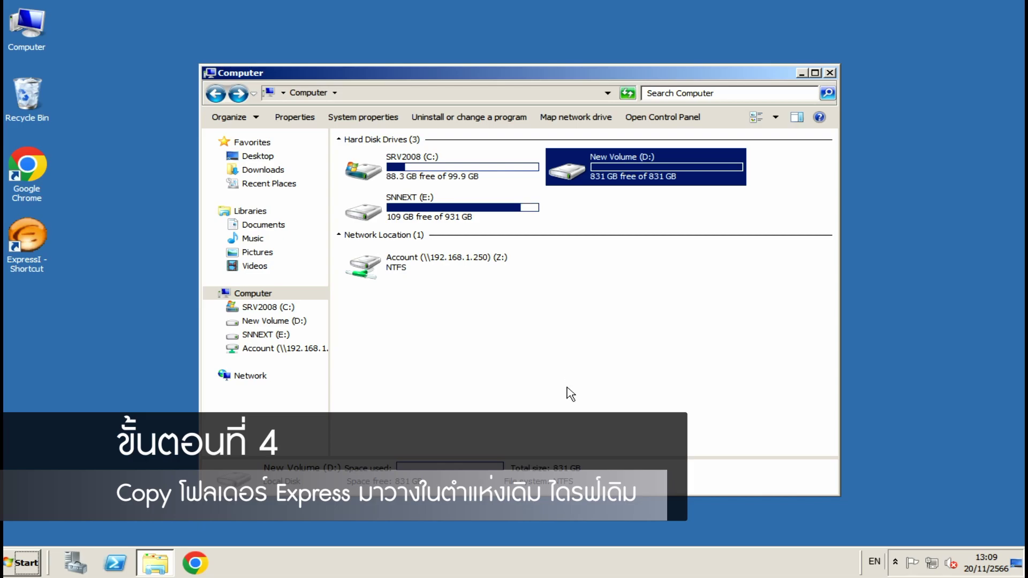
# Copy the Account folder from the Express20-11-66 backup folder on the SRV2008 (C:) drive.
pyautogui.doubleClick(634, 171)
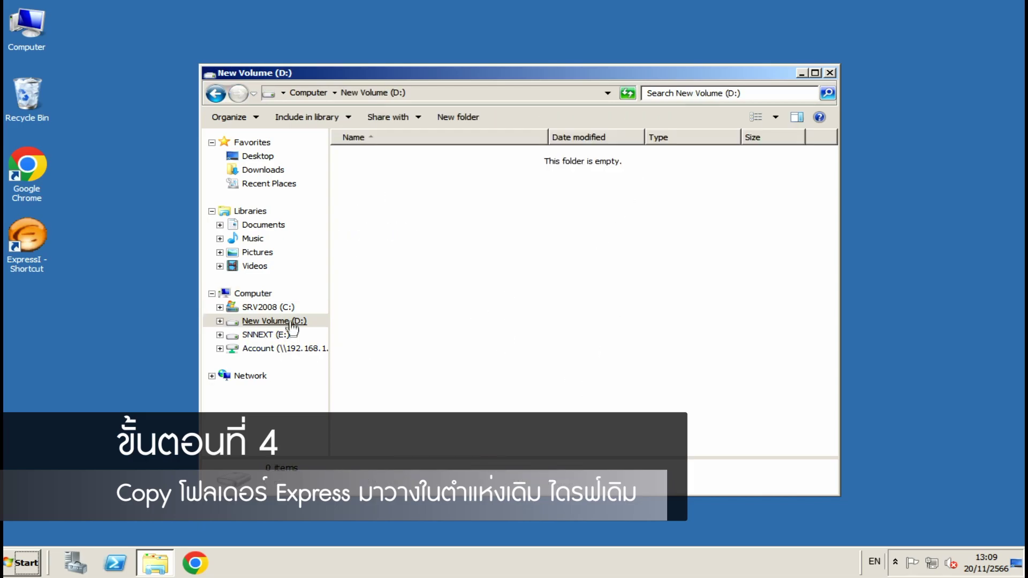
pyautogui.click(263, 307)
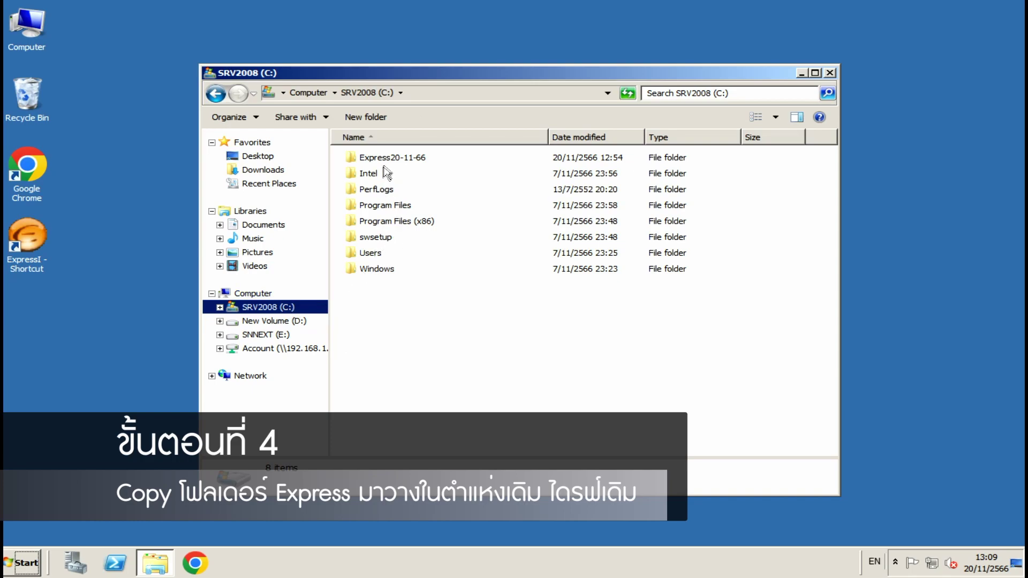
pyautogui.doubleClick(387, 159)
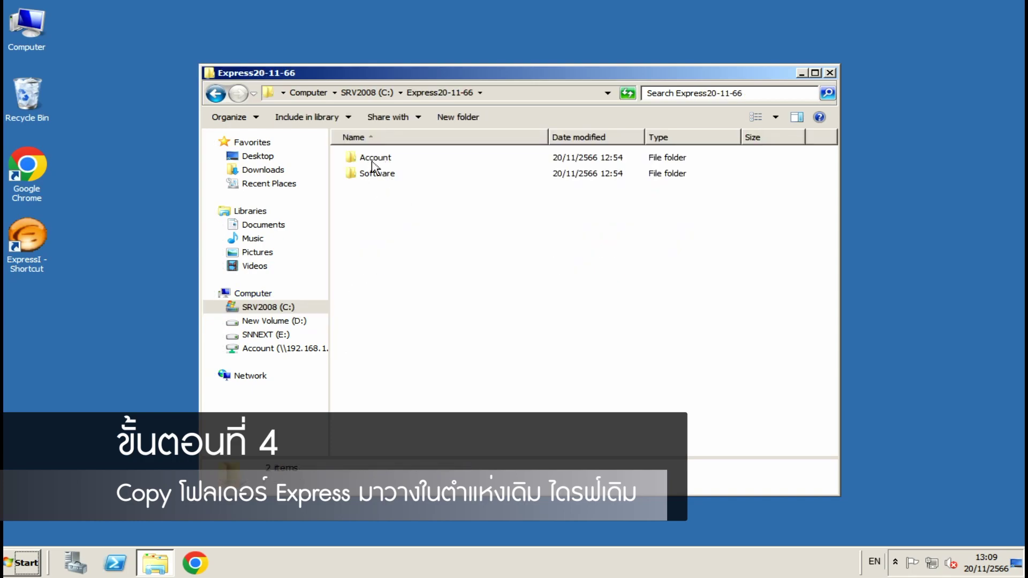
pyautogui.rightClick(366, 159)
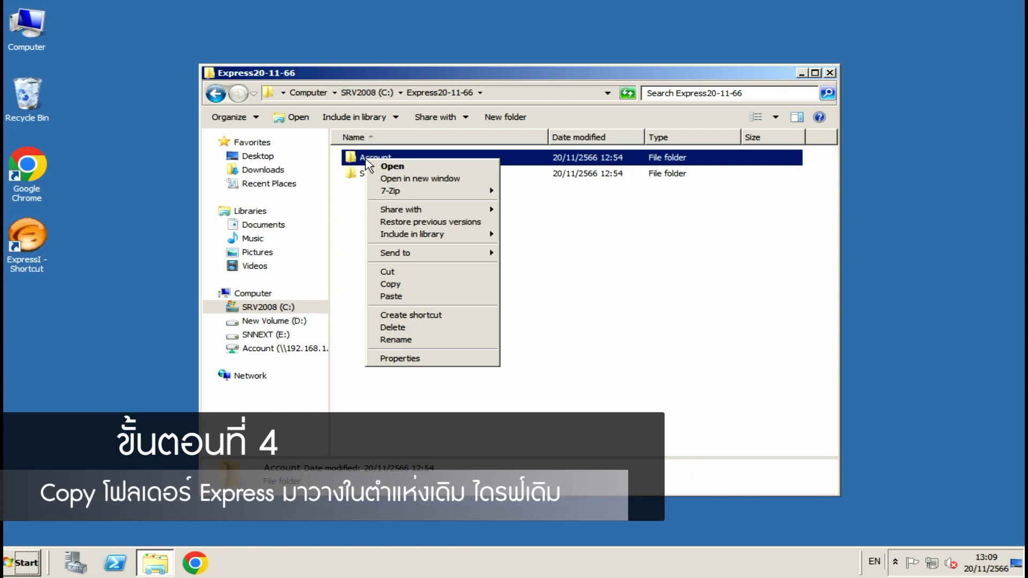
pyautogui.press('Up')
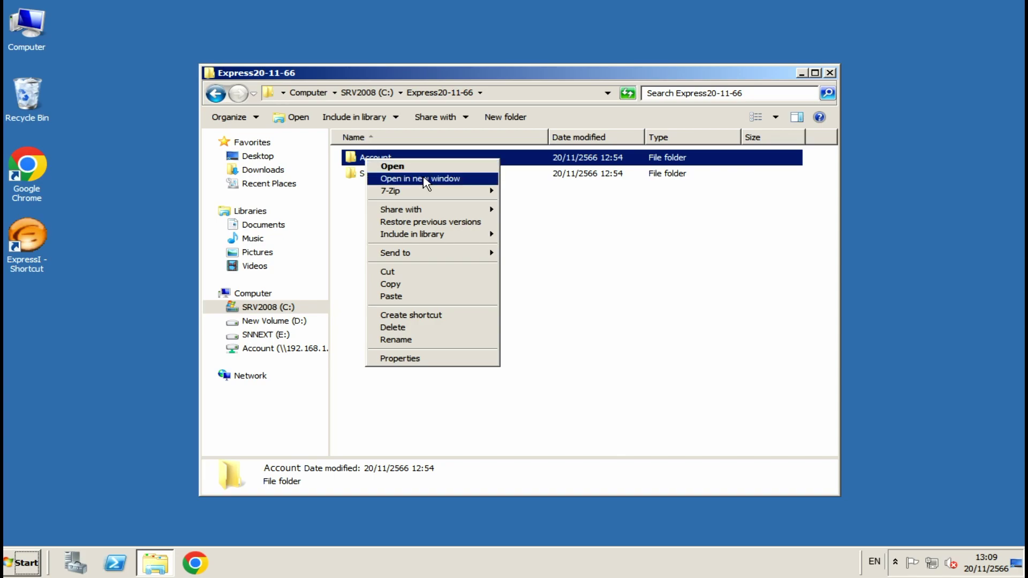
pyautogui.click(428, 289)
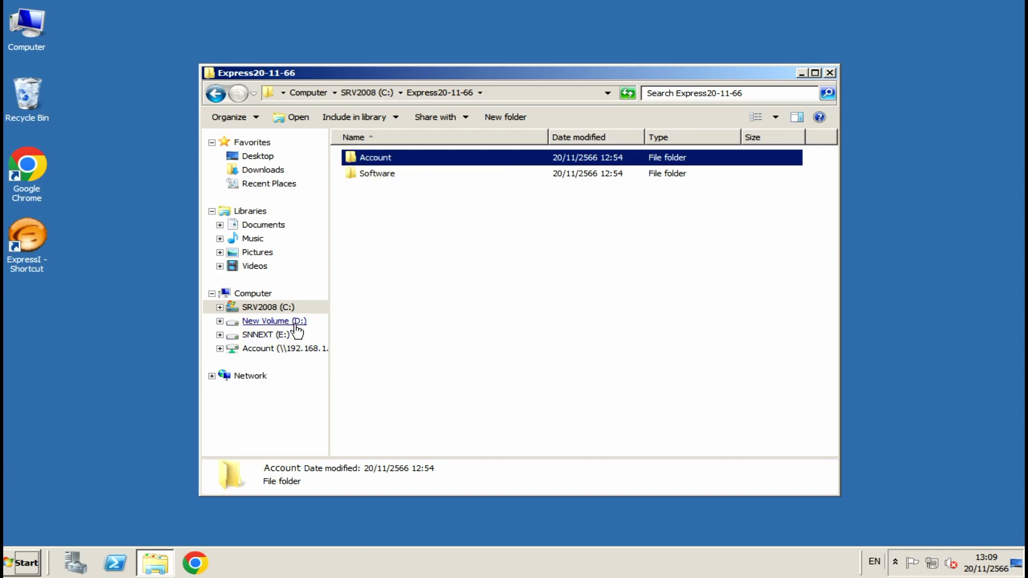
# Paste the copied Account folder into the root of the New Volume (D:) drive.
pyautogui.click(274, 320)
pyautogui.rightClick(443, 232)
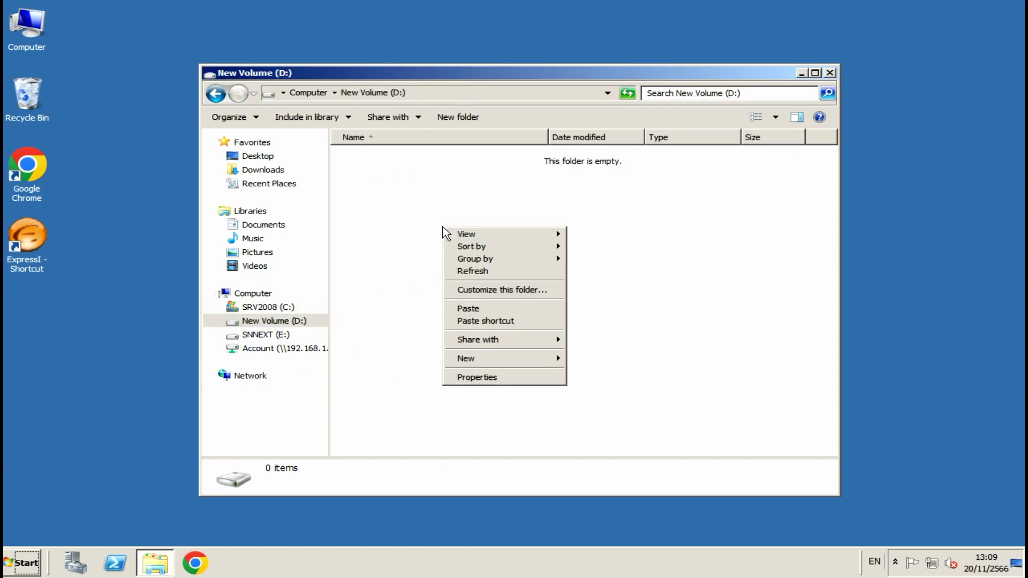
pyautogui.click(479, 310)
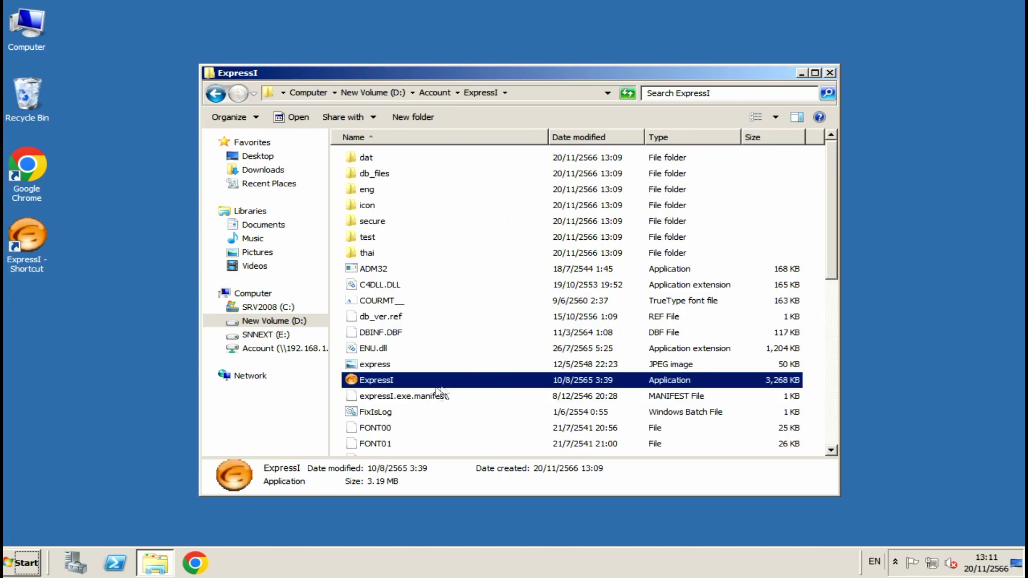
# Launch ExpressI from D:\Account\ExpressI, log in, and open the S/N entry of the program registration form.
pyautogui.doubleClick(368, 383)
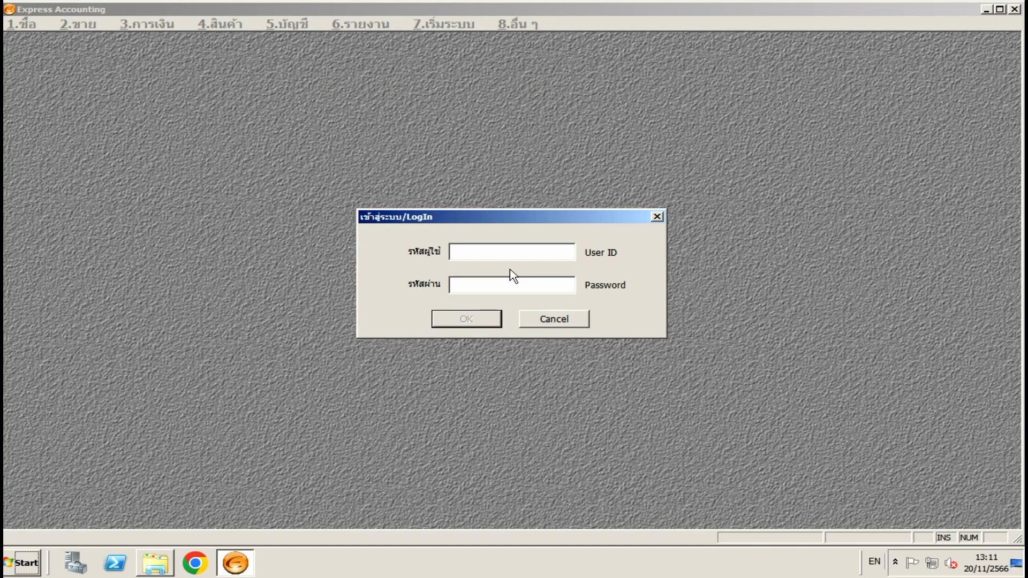
pyautogui.press('Return')
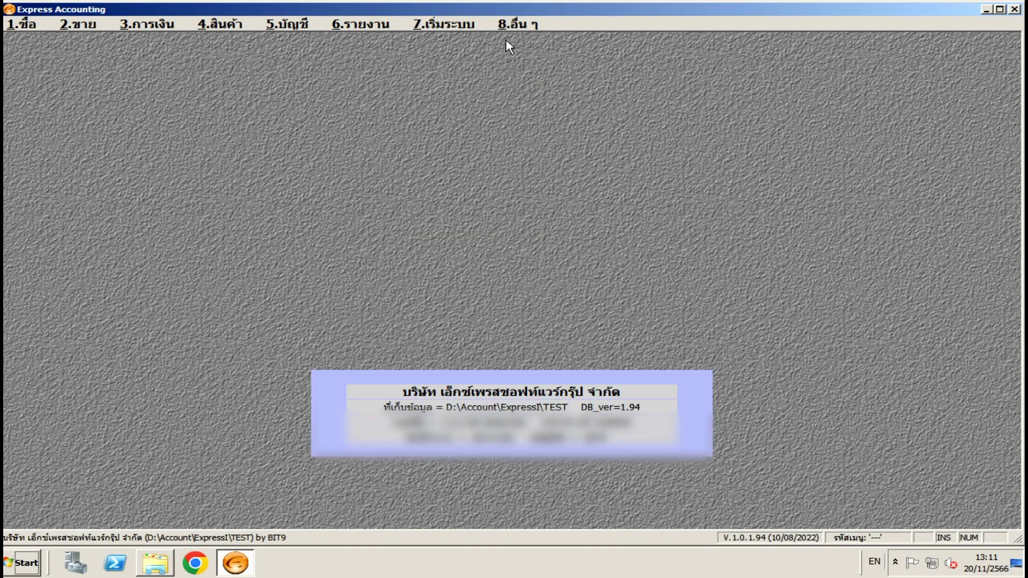
pyautogui.click(514, 23)
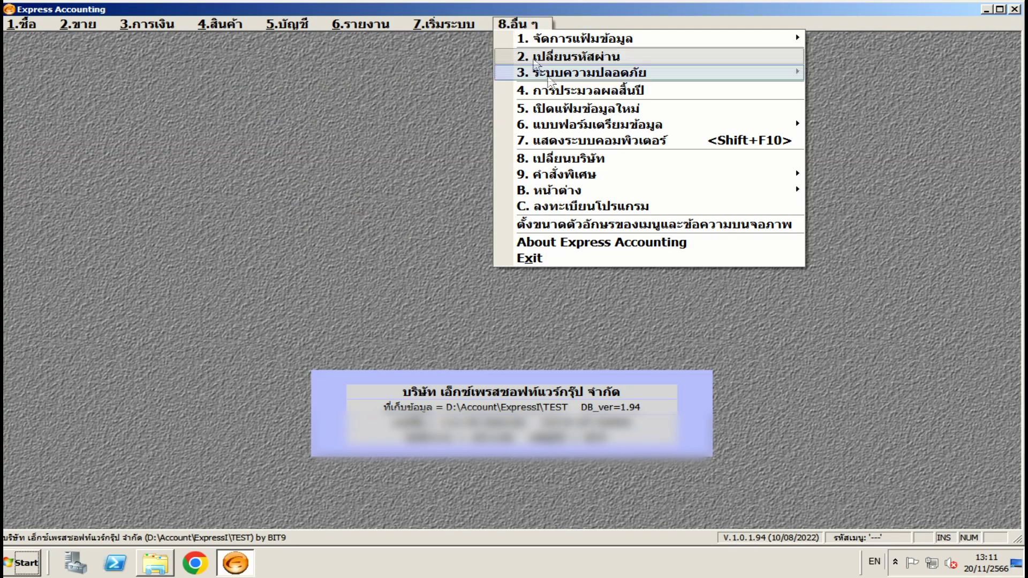
pyautogui.click(569, 206)
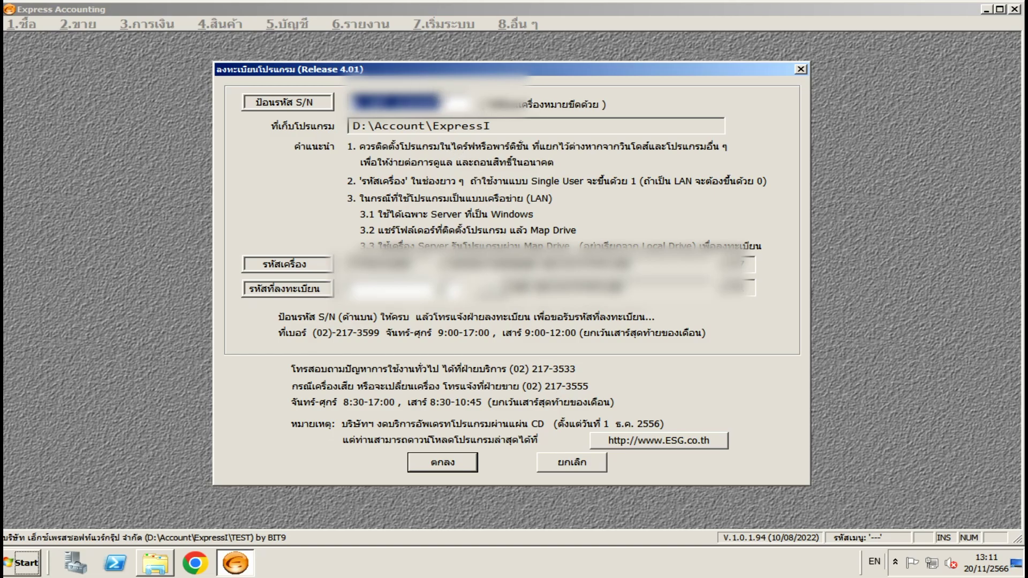
pyautogui.click(453, 112)
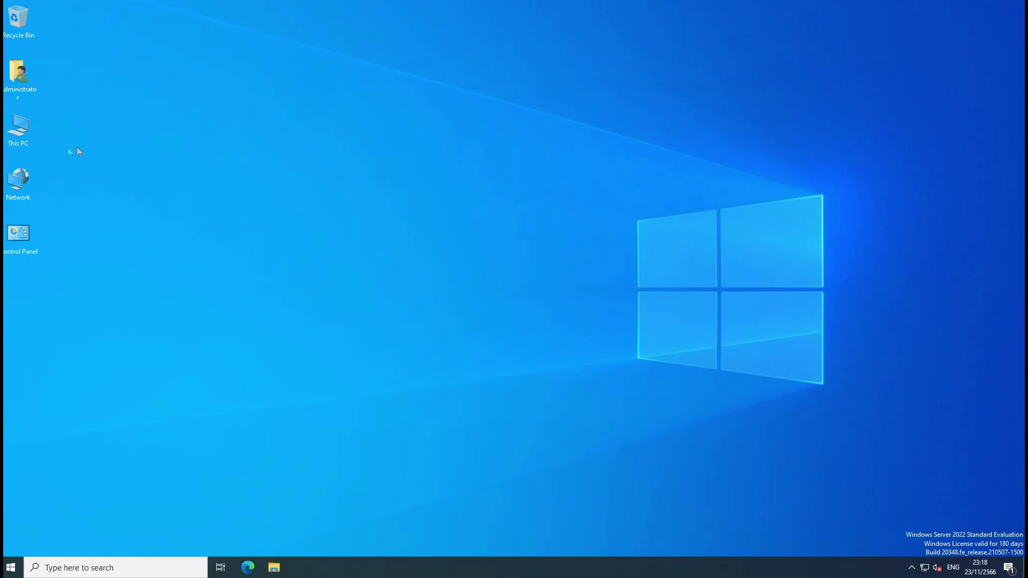
# Copy the Account and Software folders from the exp20-11-66 folder on the SNNEXT (E:) drive.
pyautogui.doubleClick(18, 129)
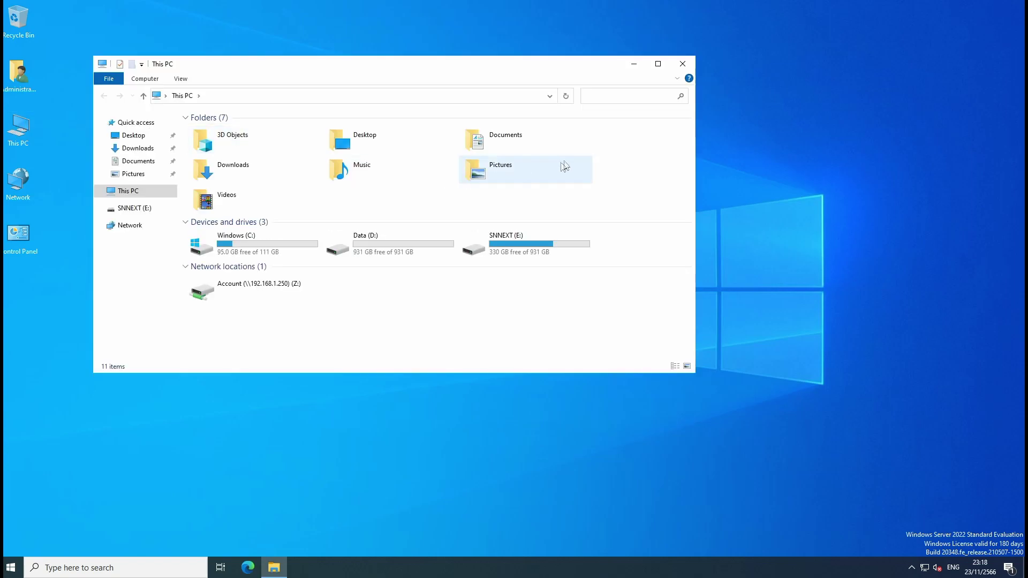
pyautogui.click(658, 64)
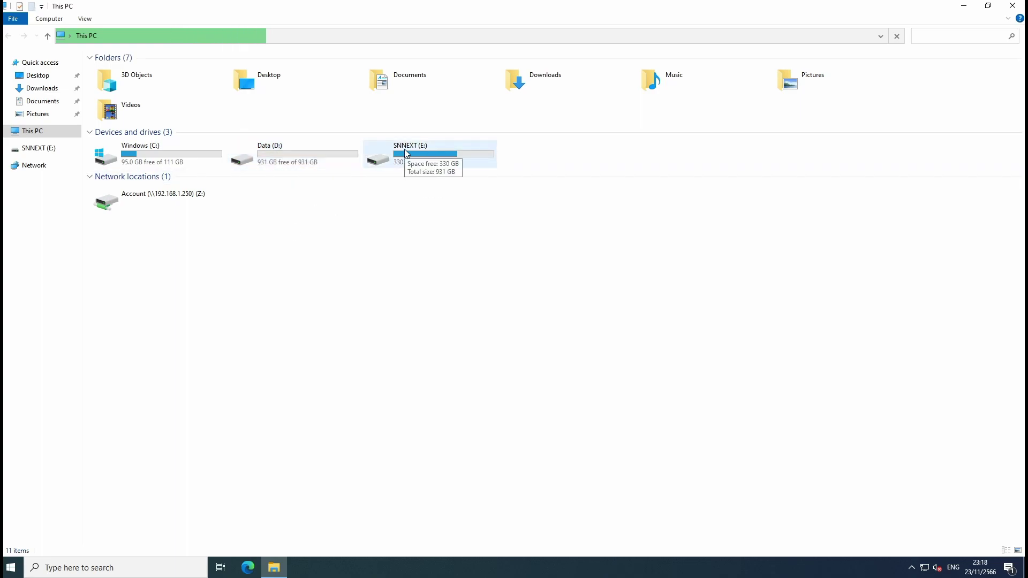
pyautogui.doubleClick(406, 153)
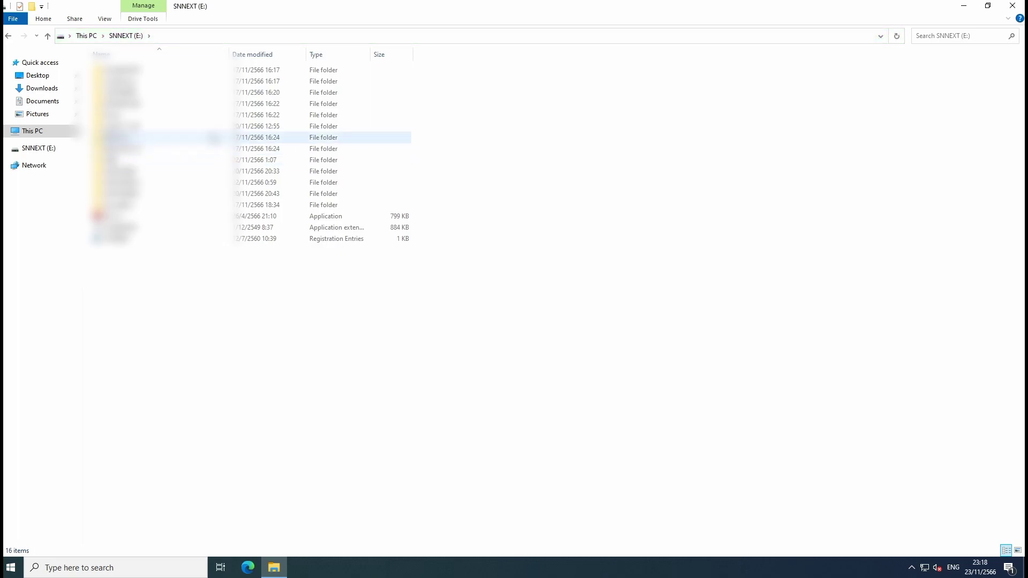
pyautogui.click(134, 126)
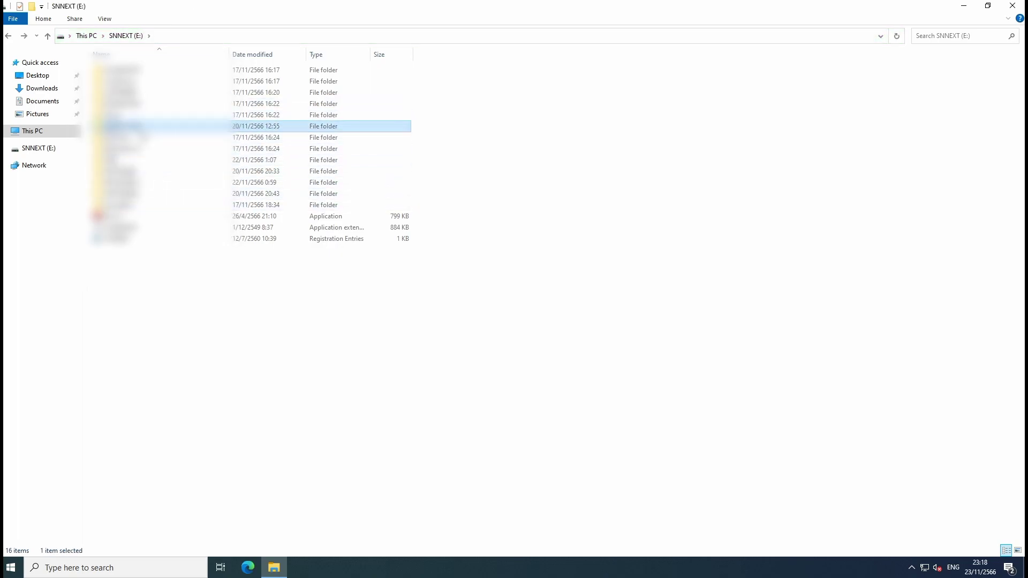
pyautogui.doubleClick(136, 127)
pyautogui.moveTo(203, 169); pyautogui.dragTo(88, 60)
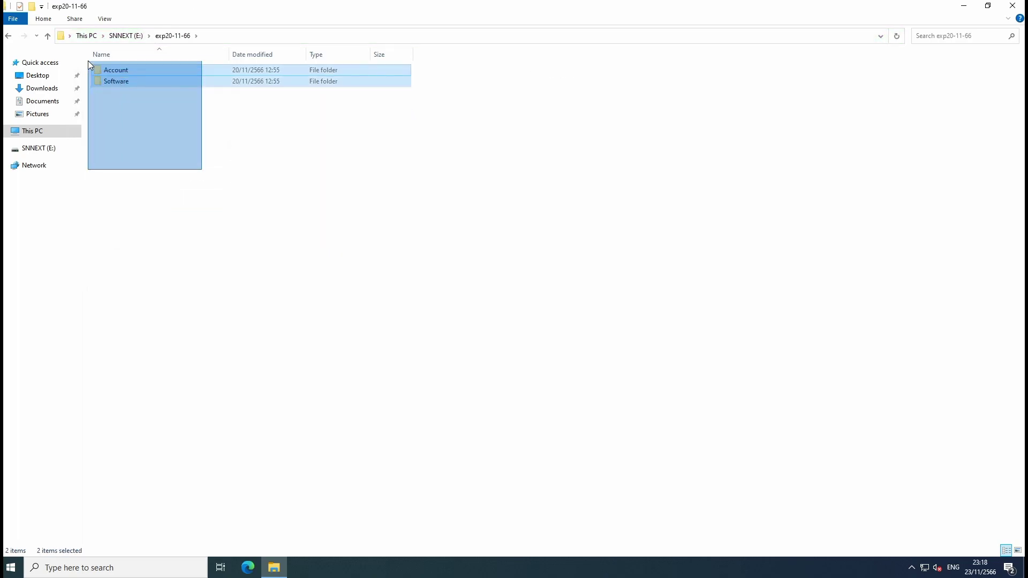
pyautogui.rightClick(117, 80)
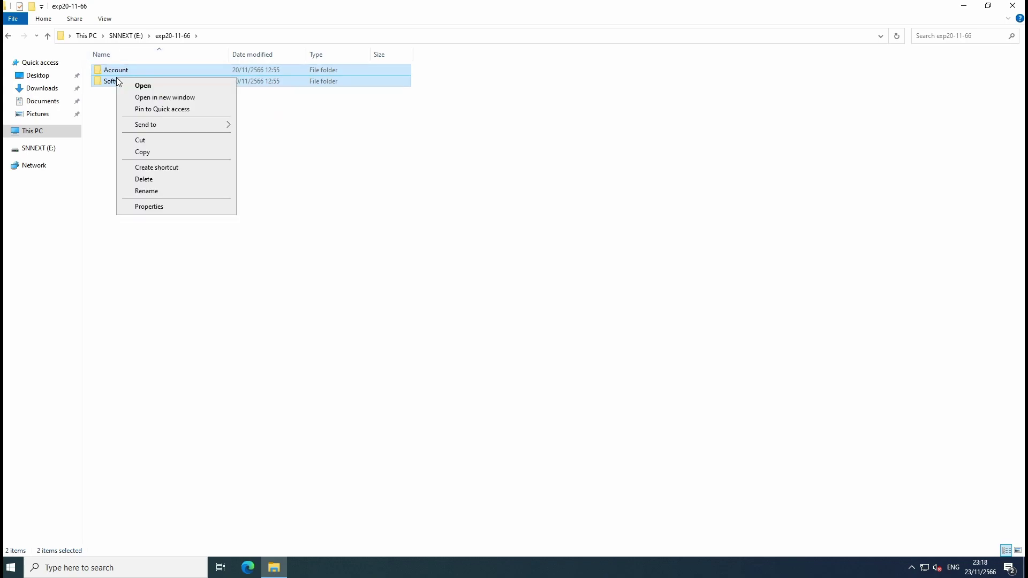
pyautogui.click(172, 154)
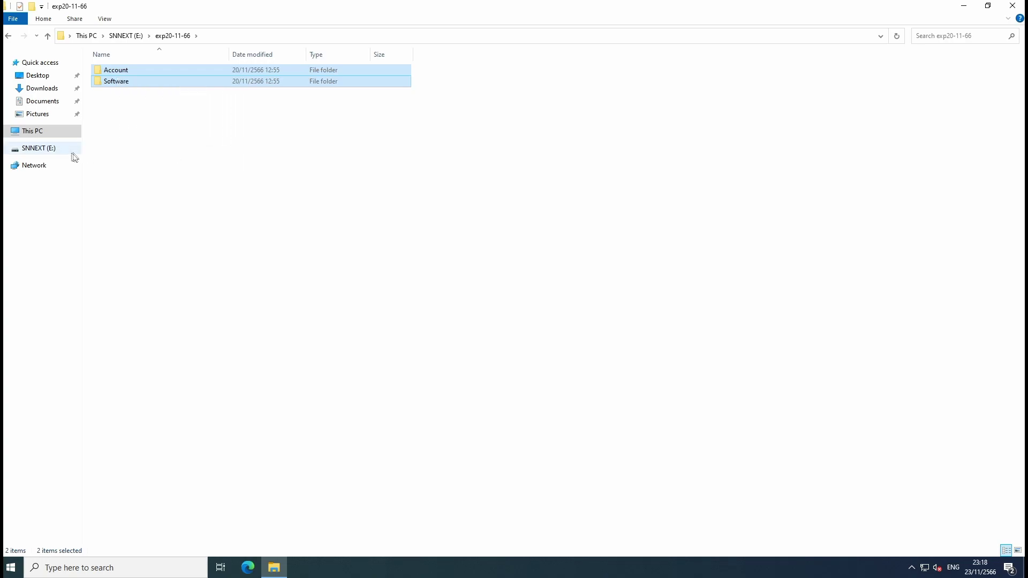
# Paste the copied Account and Software folders into the root of the Data (D:) drive.
pyautogui.click(39, 133)
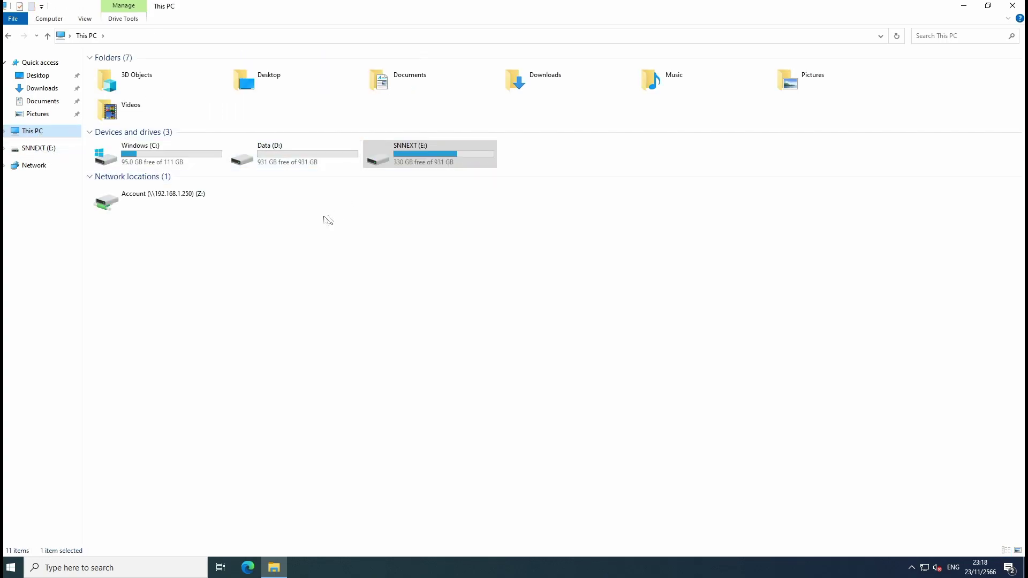
pyautogui.doubleClick(275, 156)
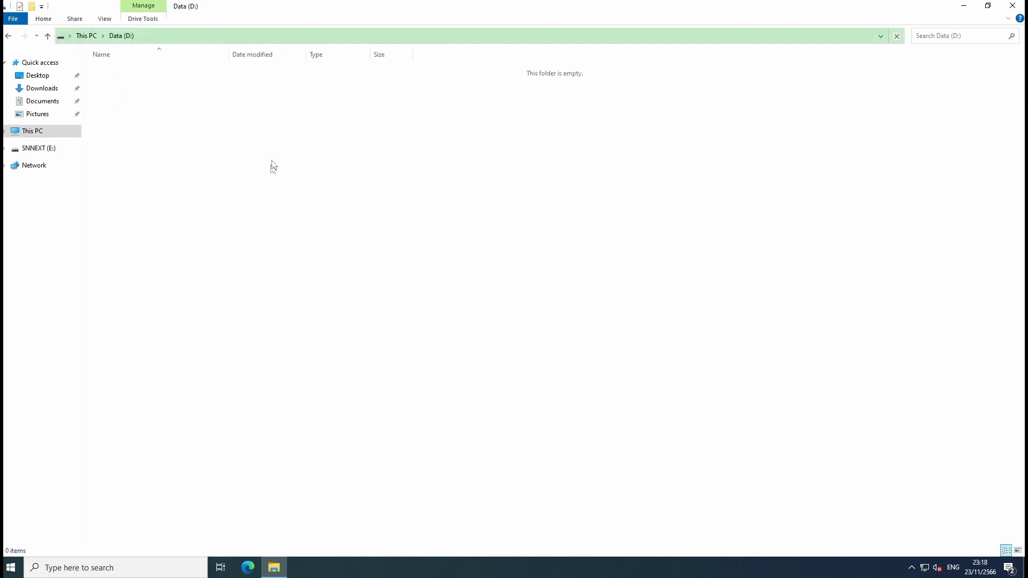
pyautogui.rightClick(202, 170)
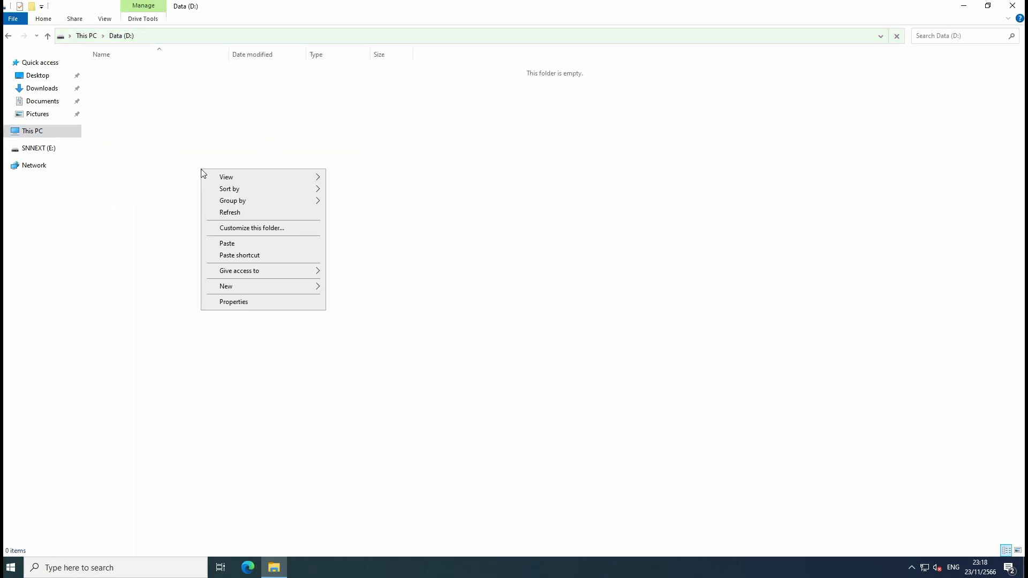
pyautogui.click(251, 246)
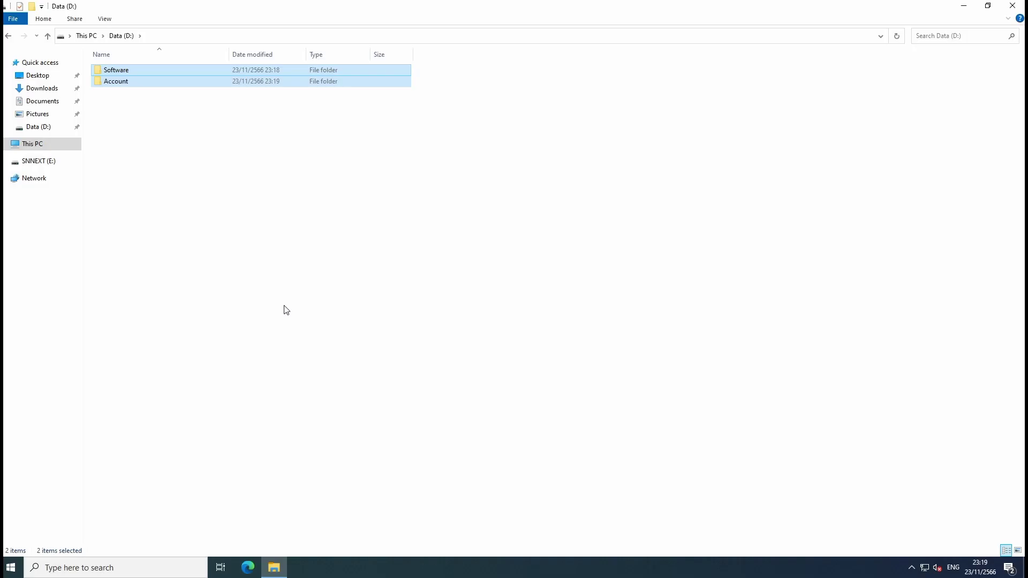
pyautogui.click(286, 310)
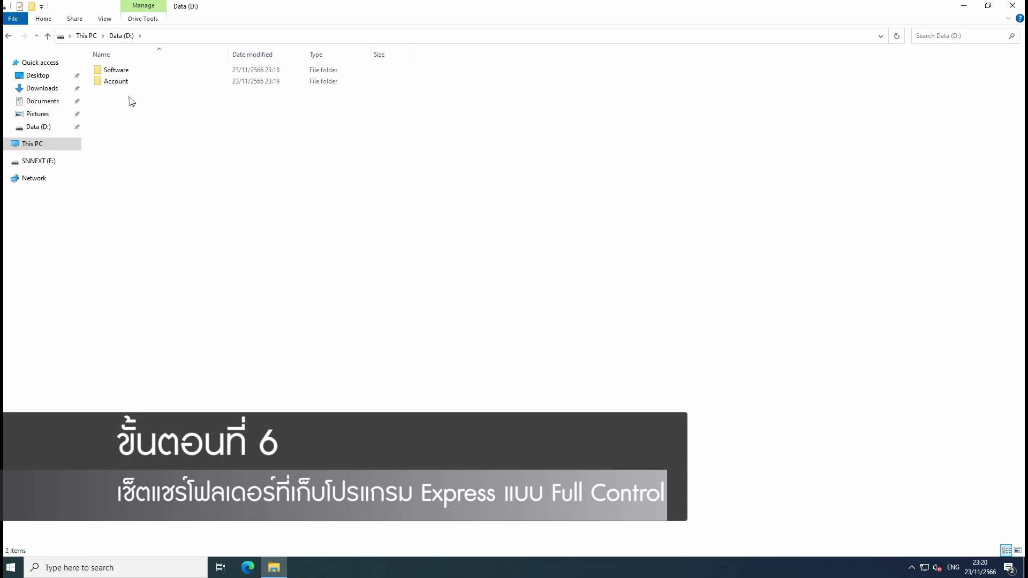
# Turn on sharing for the D:\Account folder in its Advanced Sharing settings.
pyautogui.rightClick(117, 83)
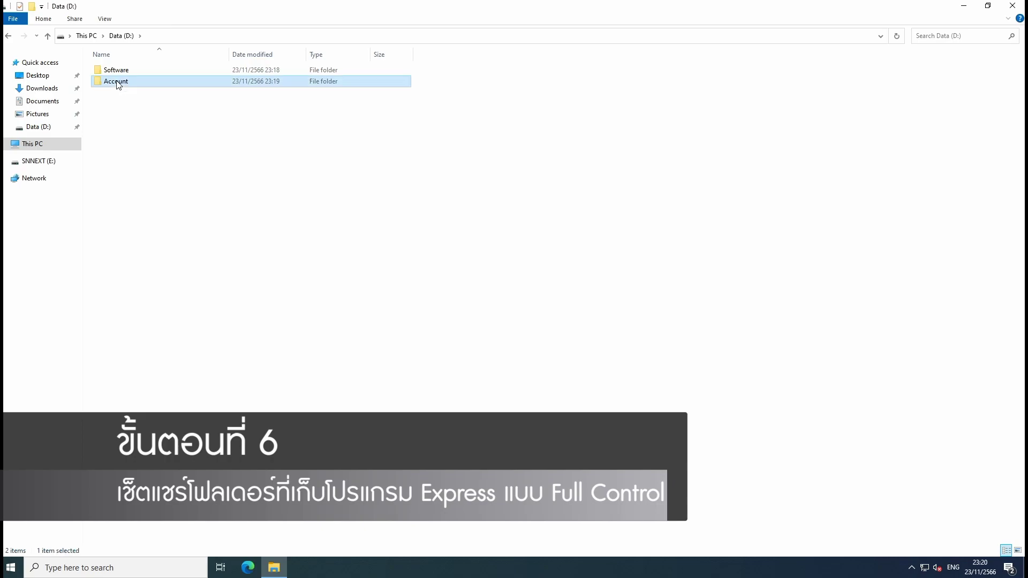
pyautogui.click(198, 274)
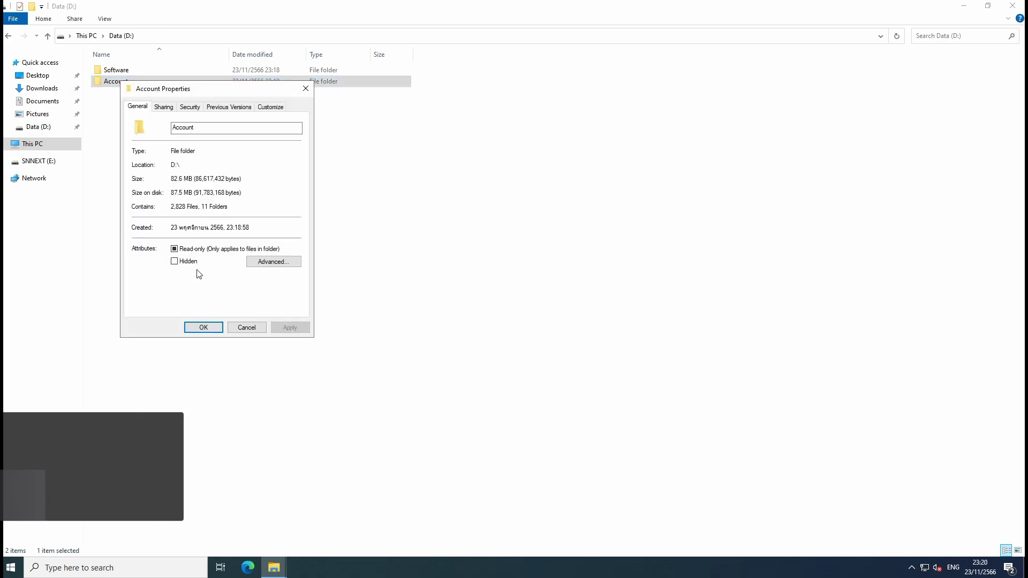
pyautogui.click(163, 109)
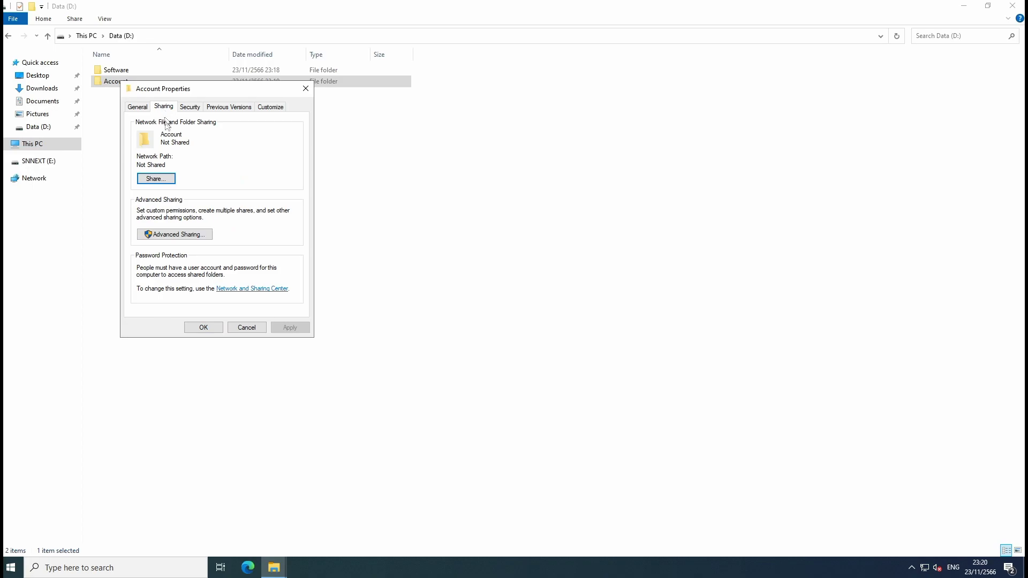
pyautogui.click(184, 241)
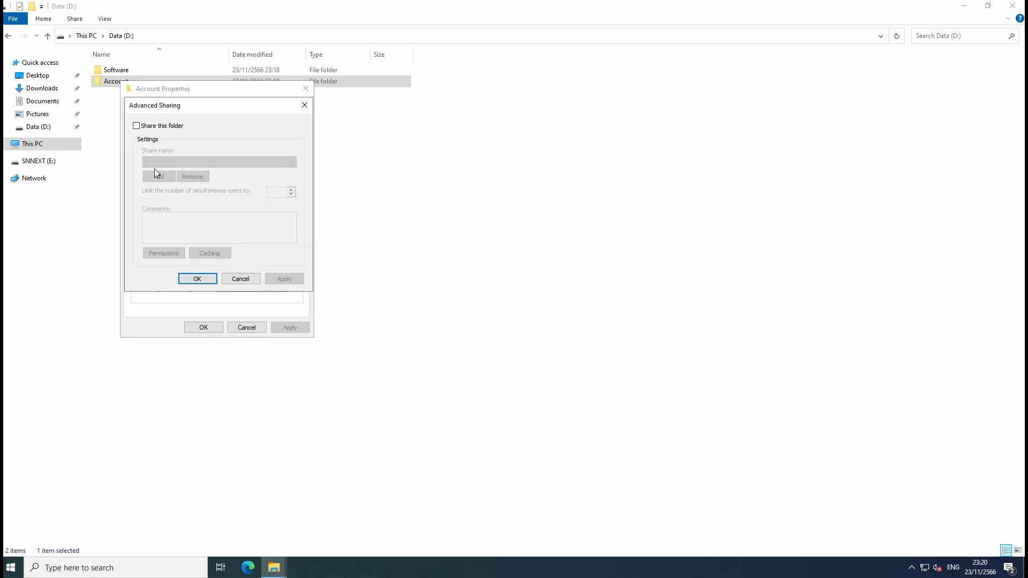
pyautogui.click(156, 129)
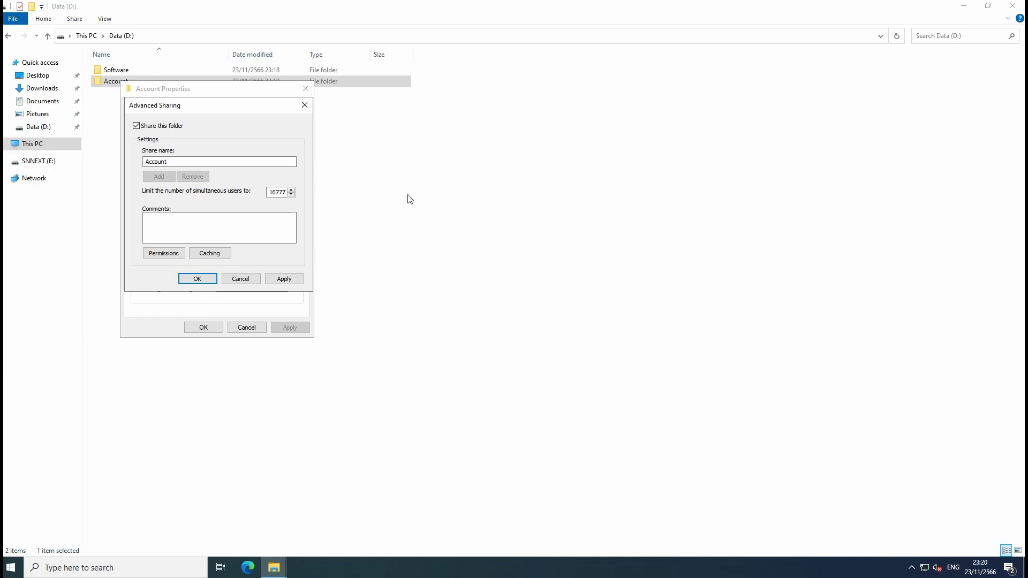
# Allow Everyone Full Control in the share permissions of the Account folder and apply the sharing settings.
pyautogui.click(161, 256)
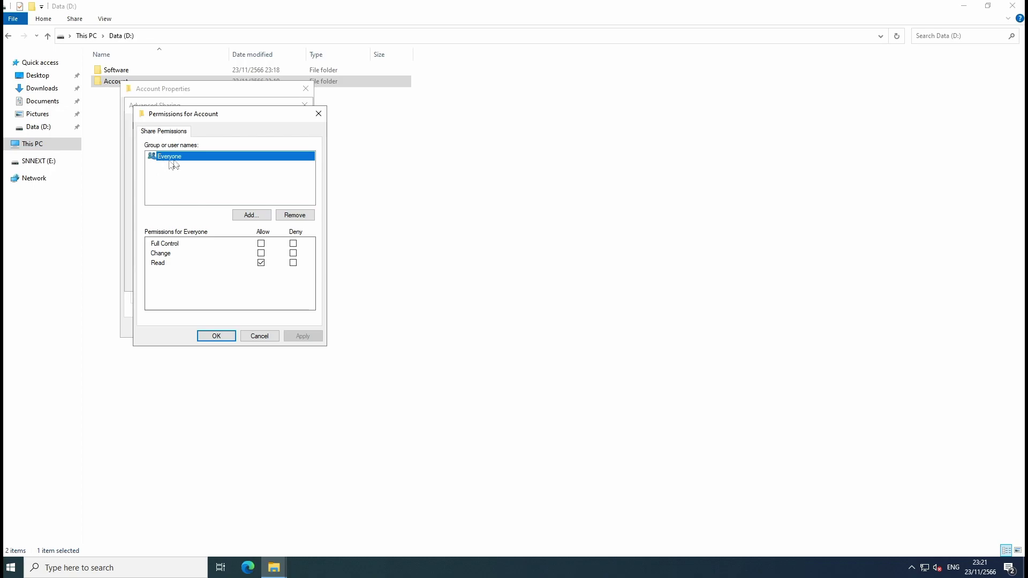
pyautogui.click(262, 243)
pyautogui.click(262, 243)
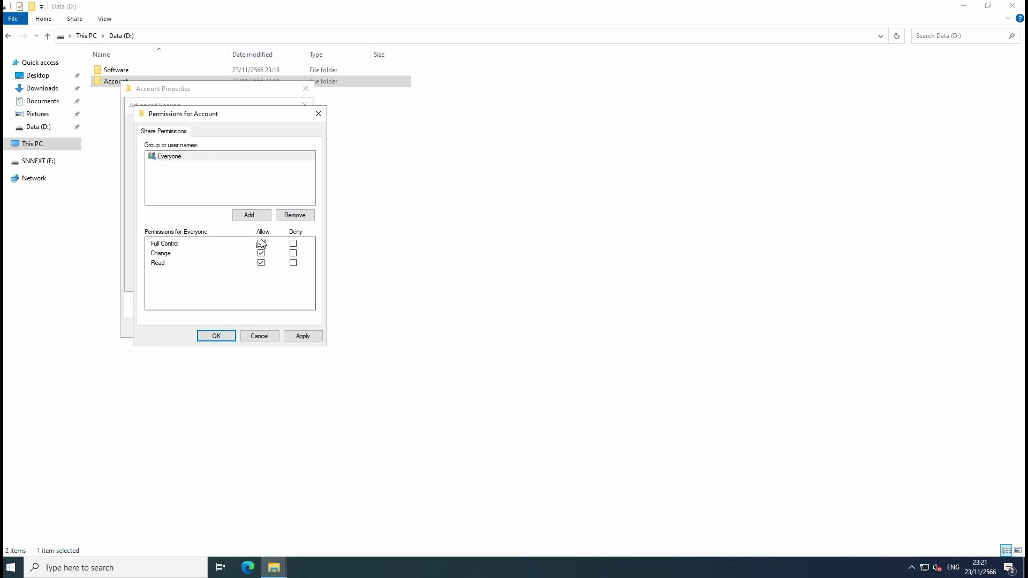
pyautogui.click(216, 336)
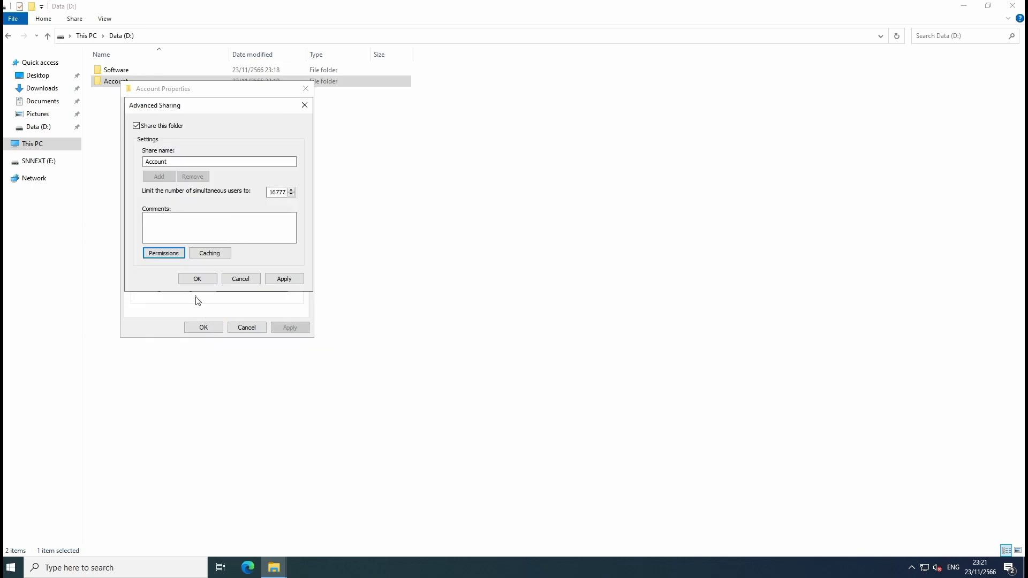
pyautogui.click(197, 279)
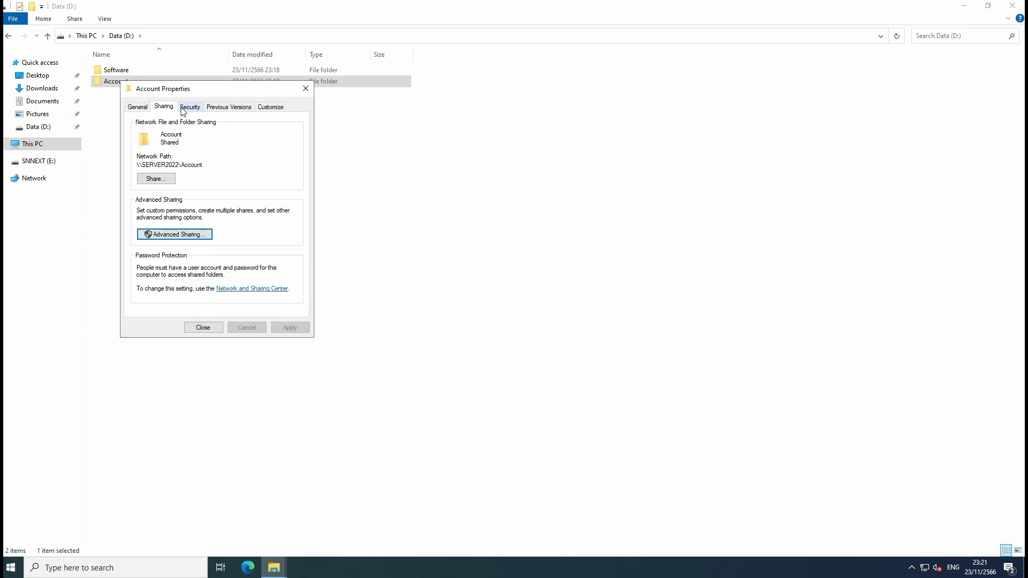
# Add the Everyone group to the security permissions of D:\Account by finding it in the advanced user and group search.
pyautogui.click(191, 107)
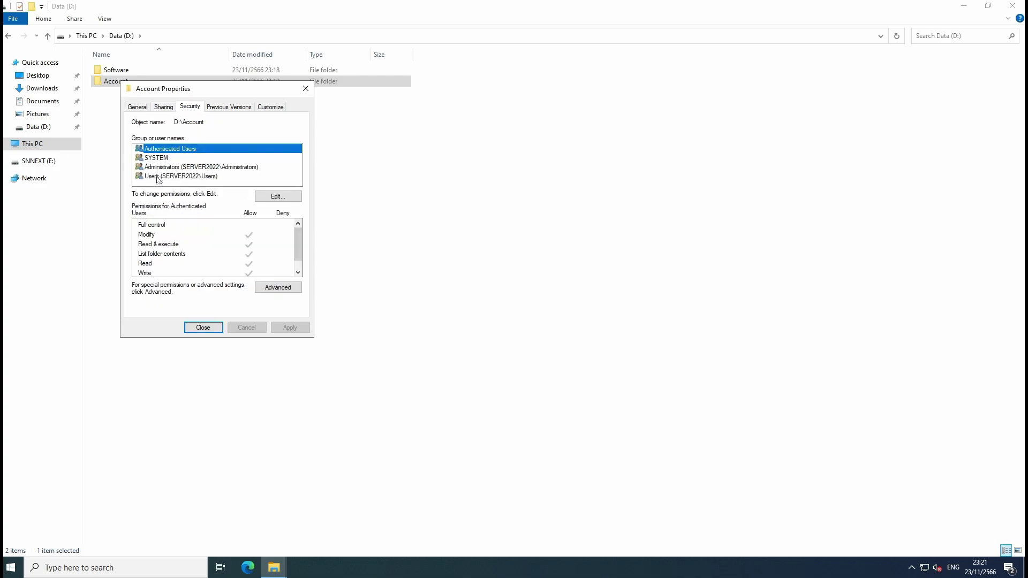
pyautogui.click(278, 197)
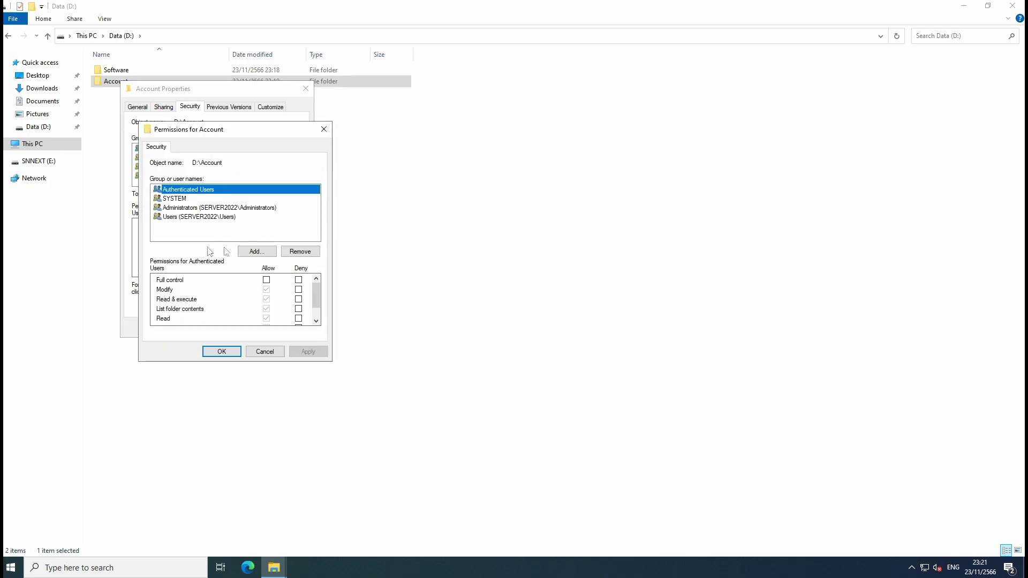
pyautogui.click(256, 252)
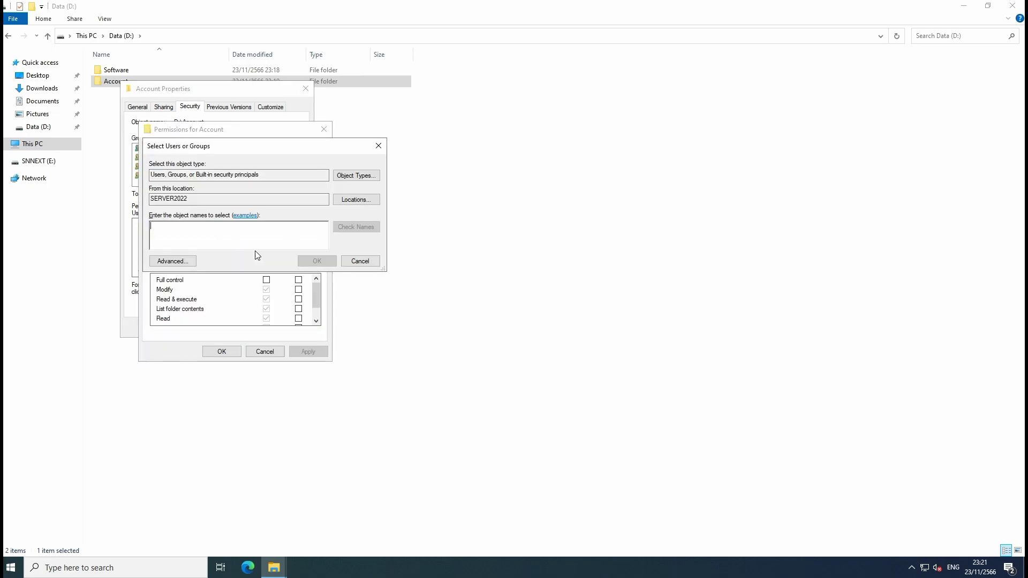
pyautogui.click(168, 263)
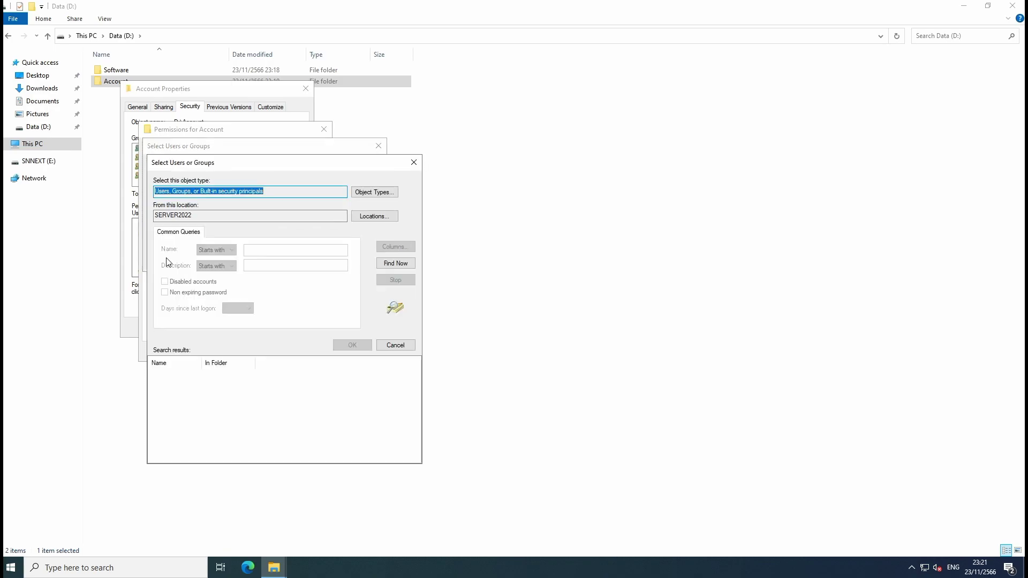
pyautogui.click(388, 265)
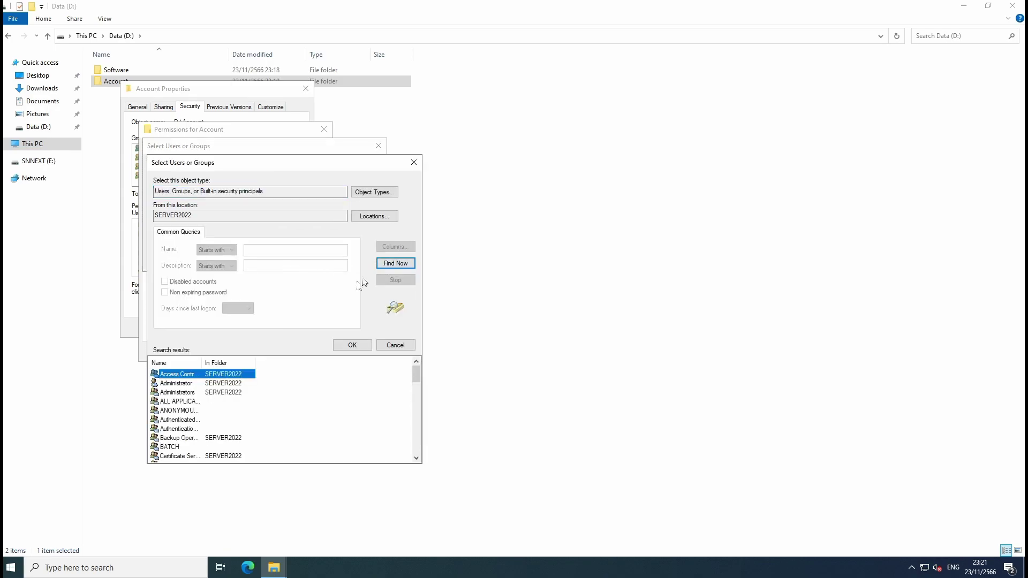
pyautogui.scroll(-1, 215, 411)
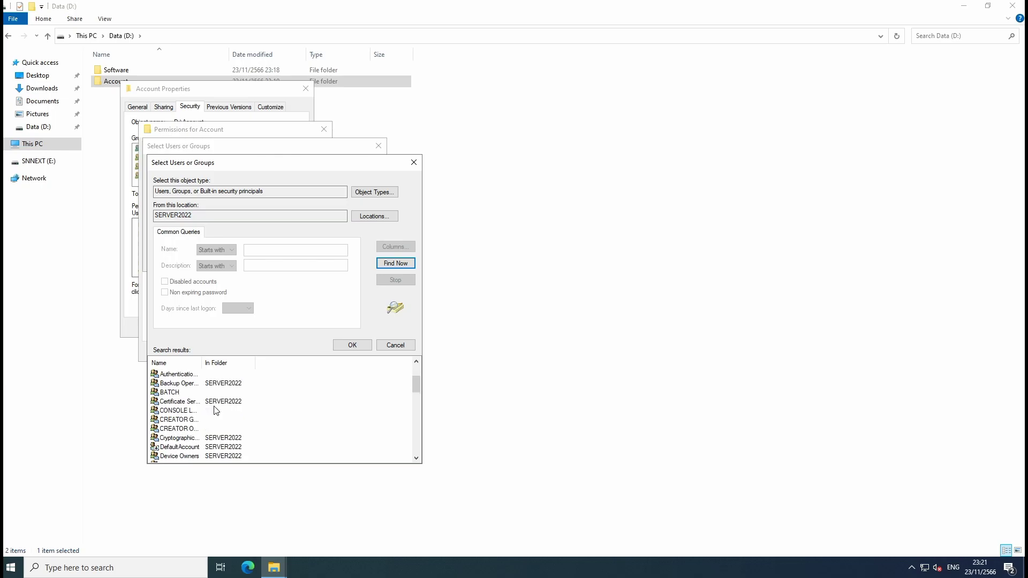
pyautogui.scroll(-1, 206, 455)
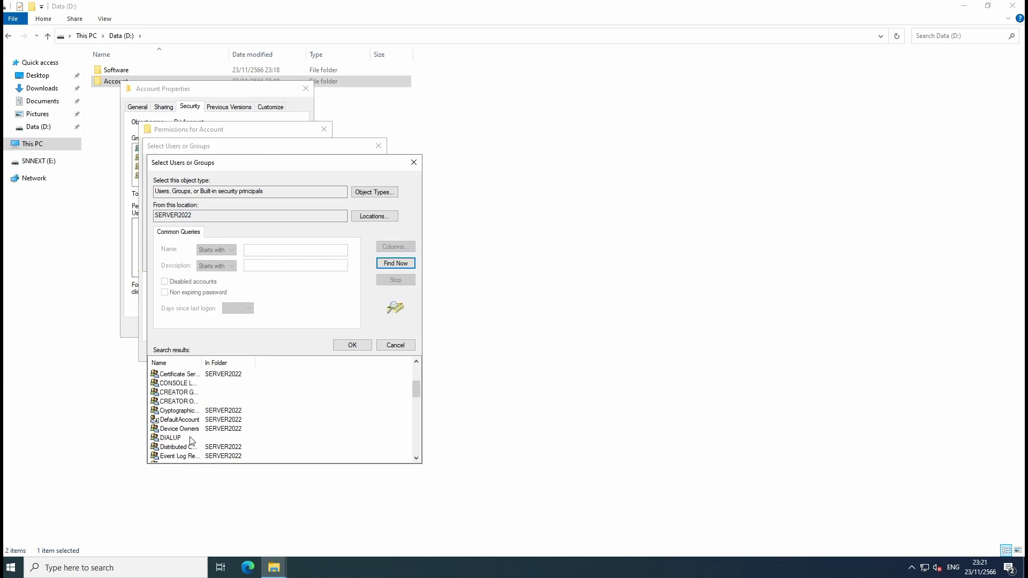
pyautogui.scroll(-1, 192, 441)
pyautogui.doubleClick(179, 438)
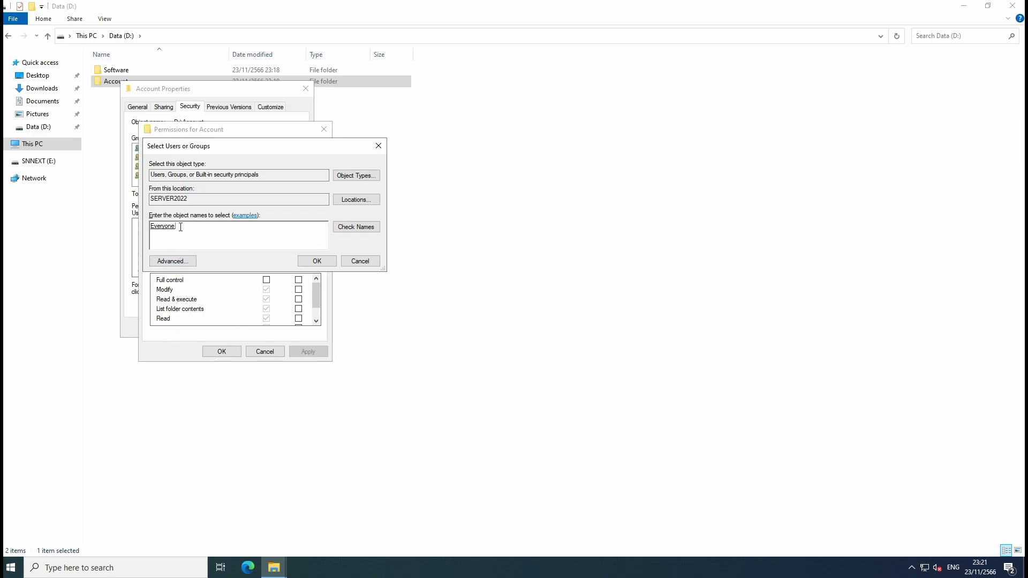
pyautogui.click(317, 261)
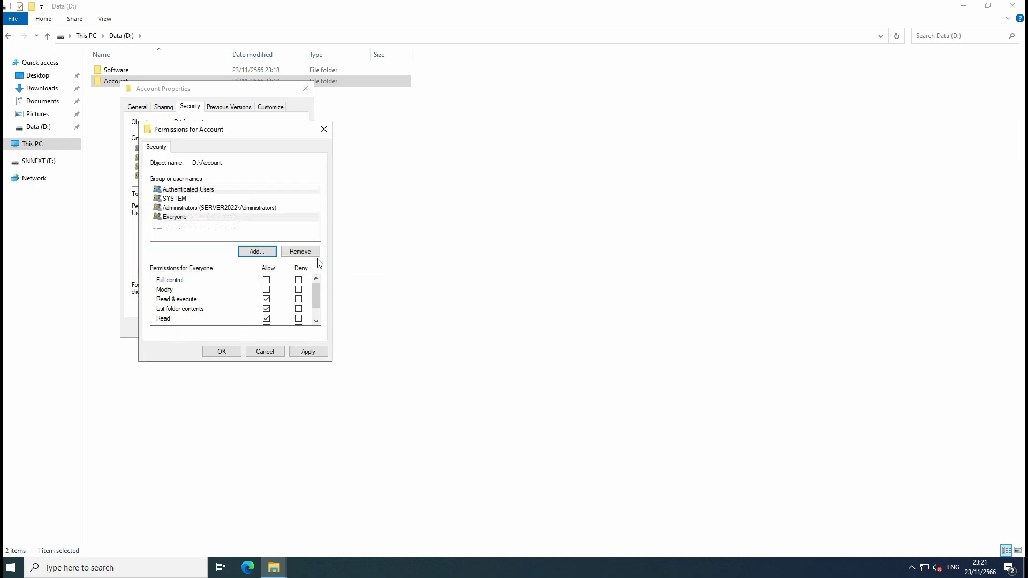
# Allow Everyone Full control in the security permissions of D:\Account and close the folder's properties.
pyautogui.click(267, 281)
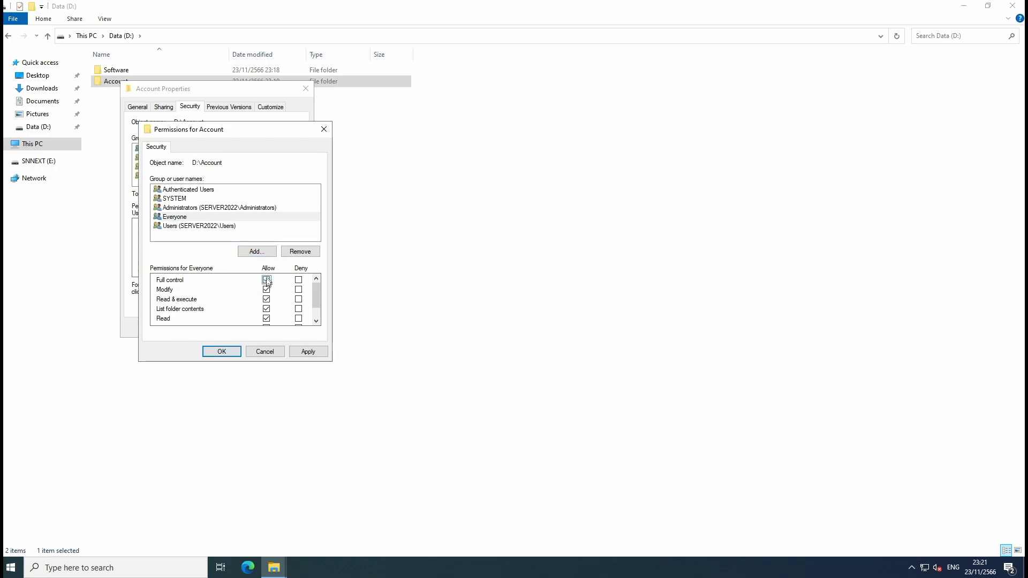
pyautogui.click(220, 353)
pyautogui.click(205, 330)
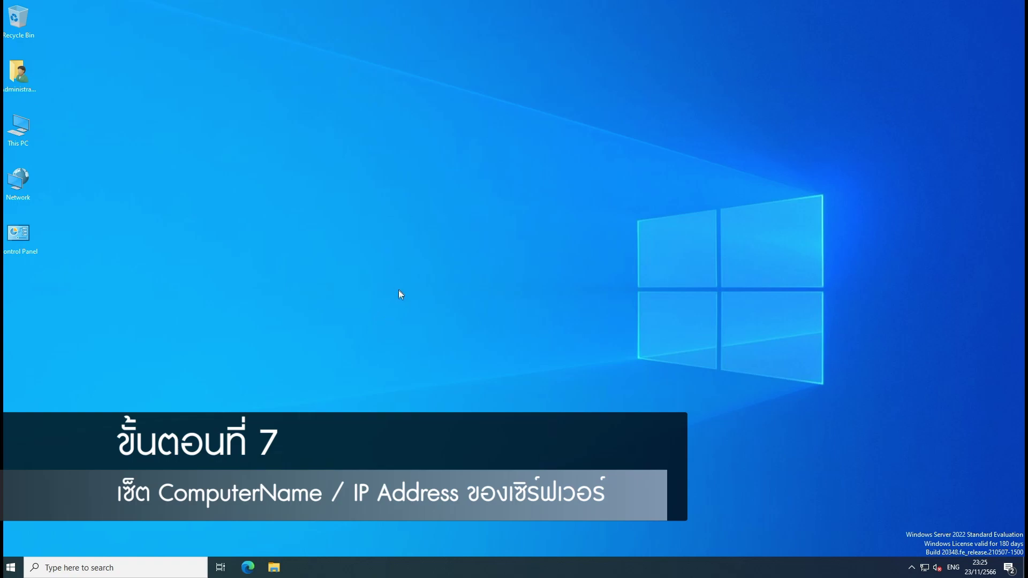
# Check the server's device name in the properties of This PC.
pyautogui.rightClick(15, 124)
pyautogui.click(82, 254)
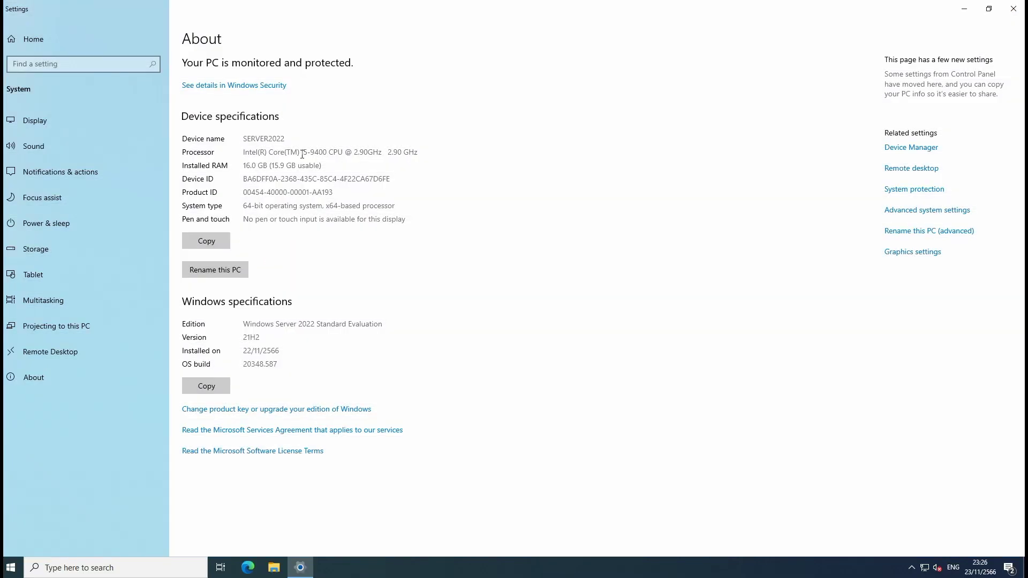
pyautogui.doubleClick(250, 139)
pyautogui.click(332, 152)
pyautogui.click(1011, 11)
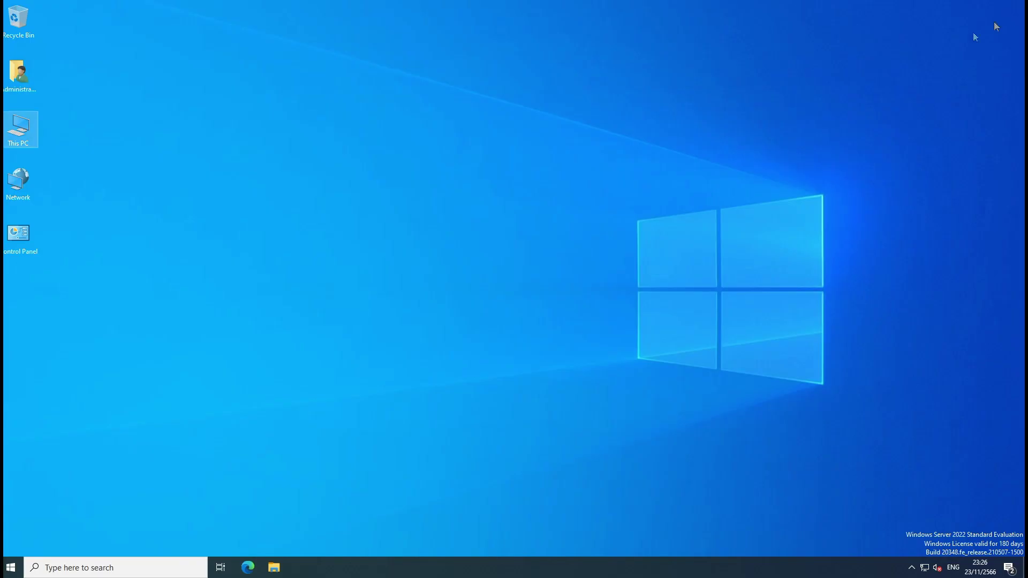
# Examine the network connection details of the Ethernet adapter, including its IPv4 address, subnet mask, gateway and DNS servers.
pyautogui.rightClick(24, 182)
pyautogui.click(99, 285)
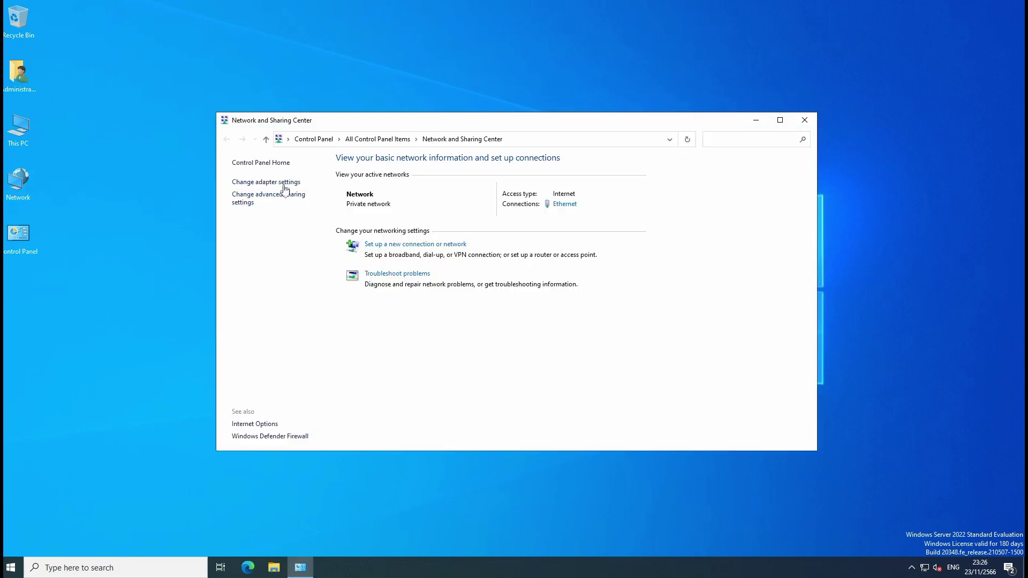
pyautogui.click(284, 182)
pyautogui.rightClick(281, 201)
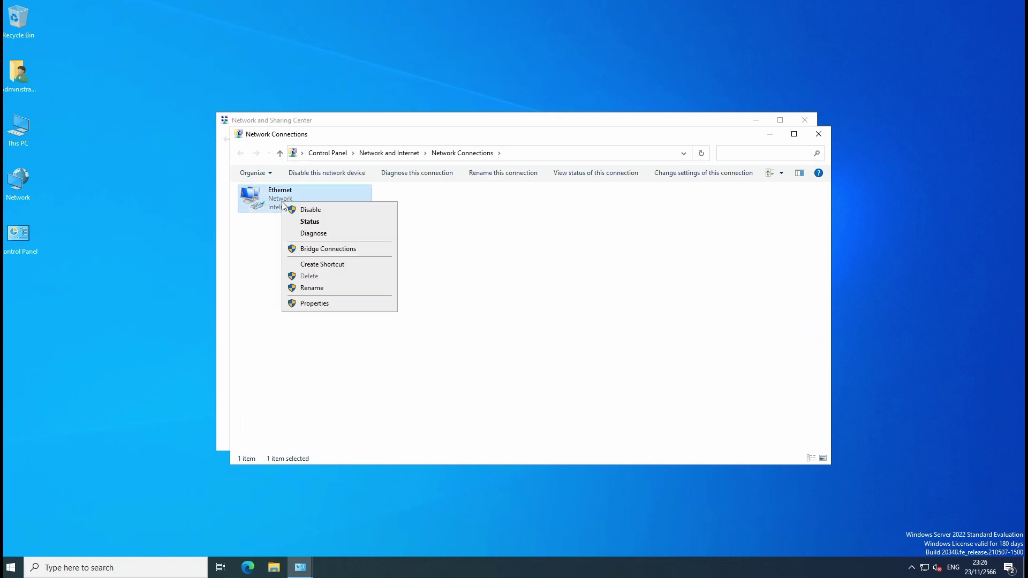
pyautogui.click(331, 222)
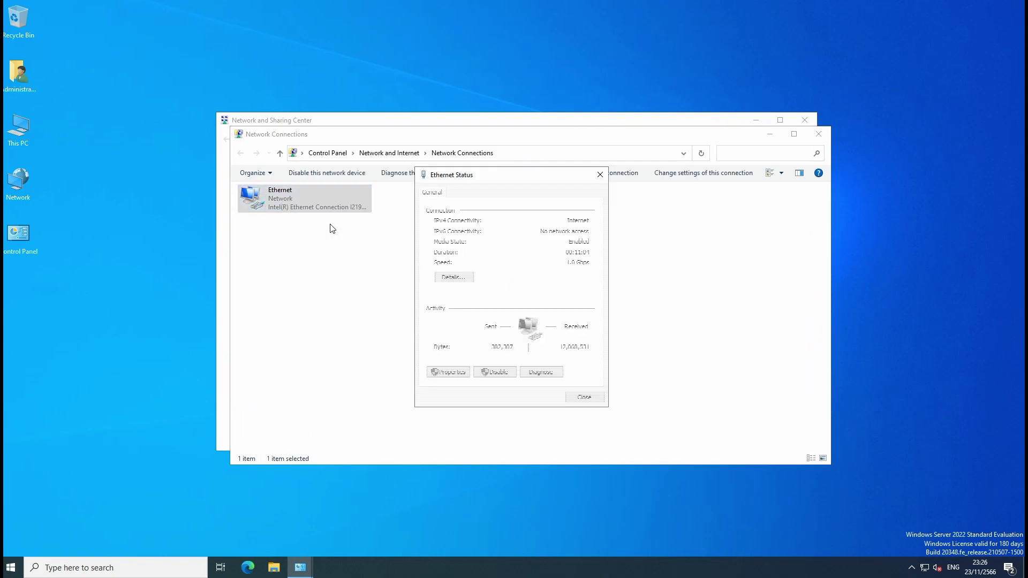
pyautogui.click(462, 281)
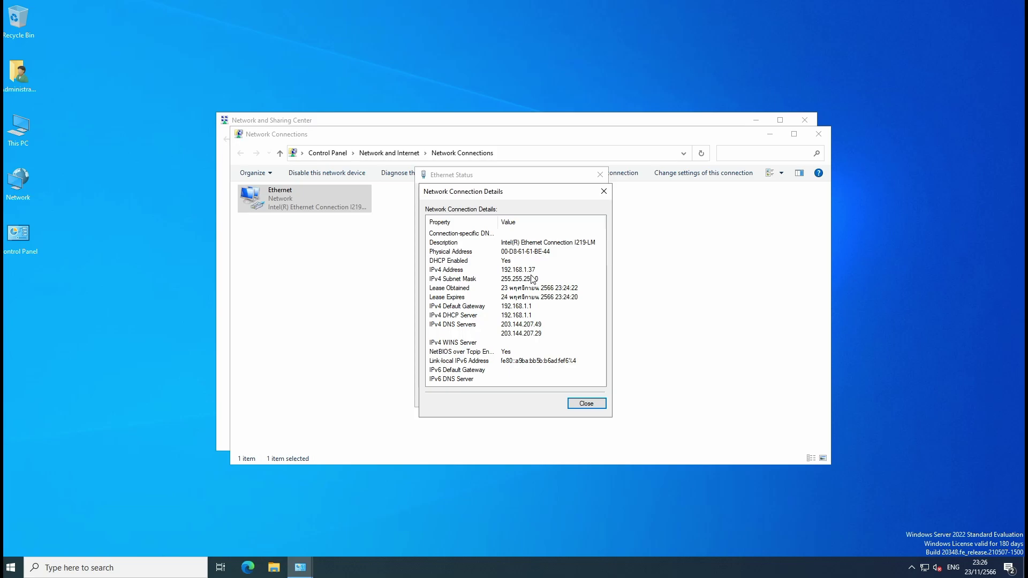
pyautogui.click(587, 406)
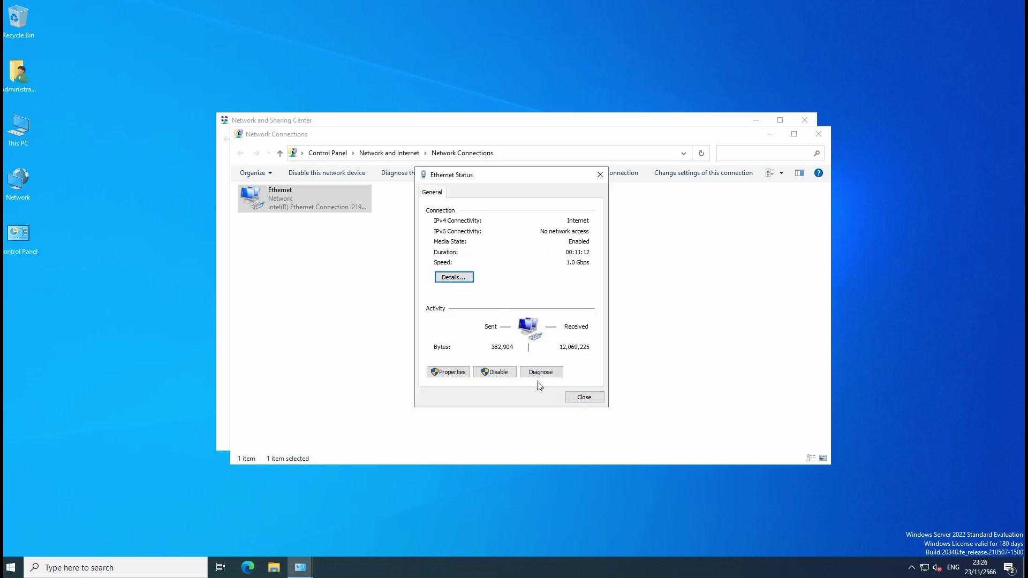
# Assign the Ethernet adapter the static IPv4 address 192.168.1.250 and close the network settings windows.
pyautogui.click(450, 372)
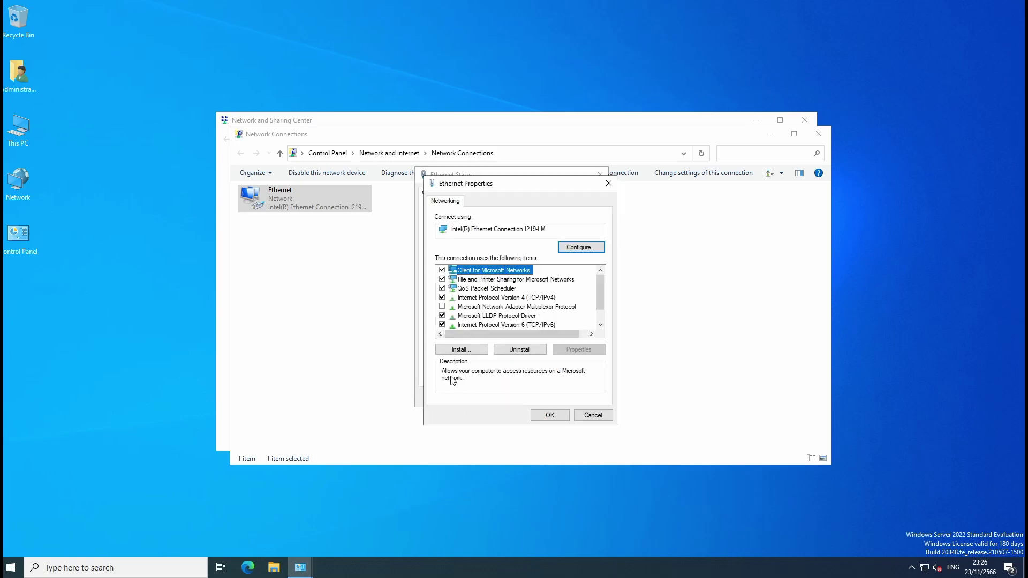
pyautogui.click(516, 298)
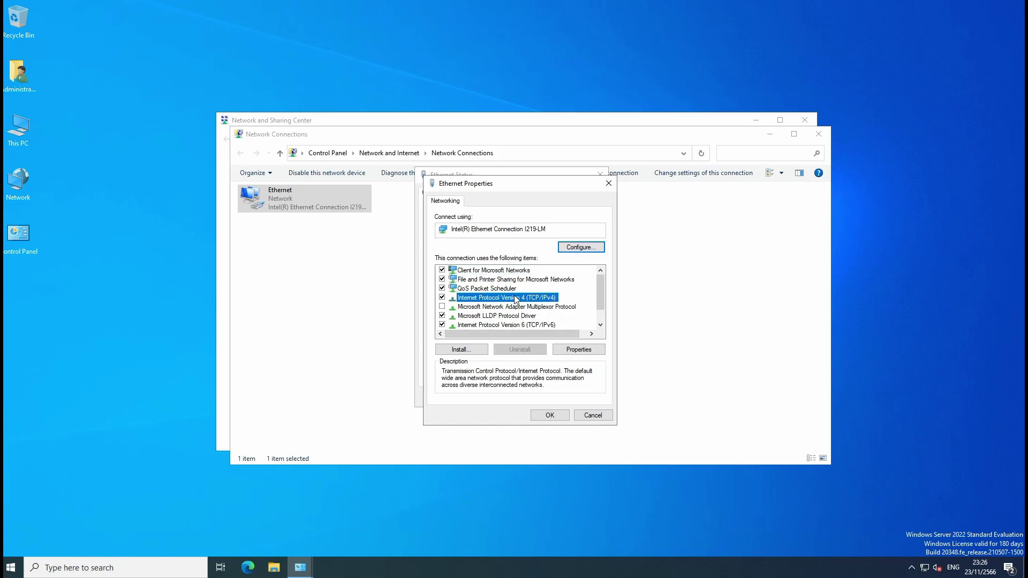
pyautogui.click(583, 352)
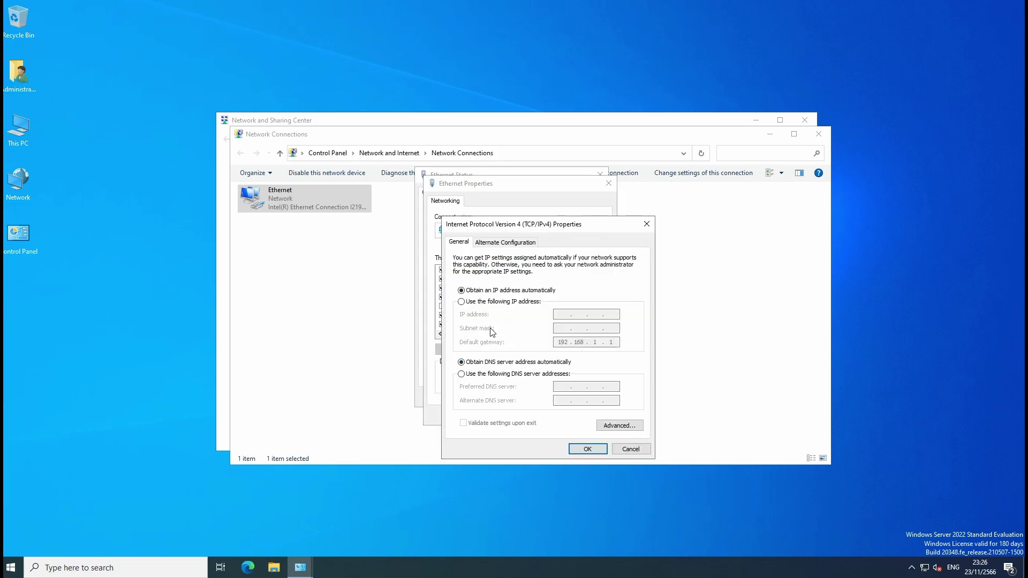
pyautogui.click(492, 303)
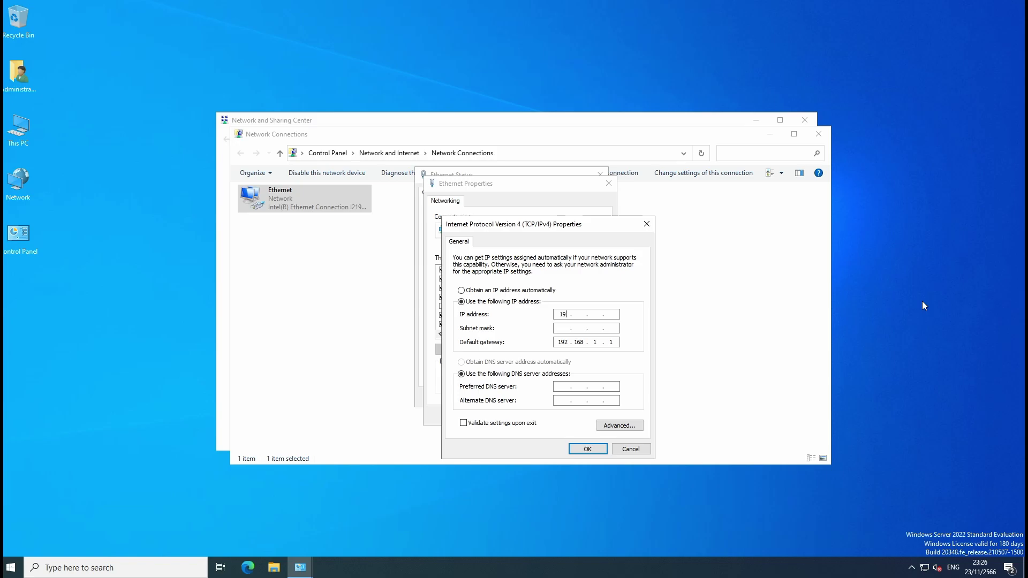
pyautogui.press('Tab')
pyautogui.click(588, 449)
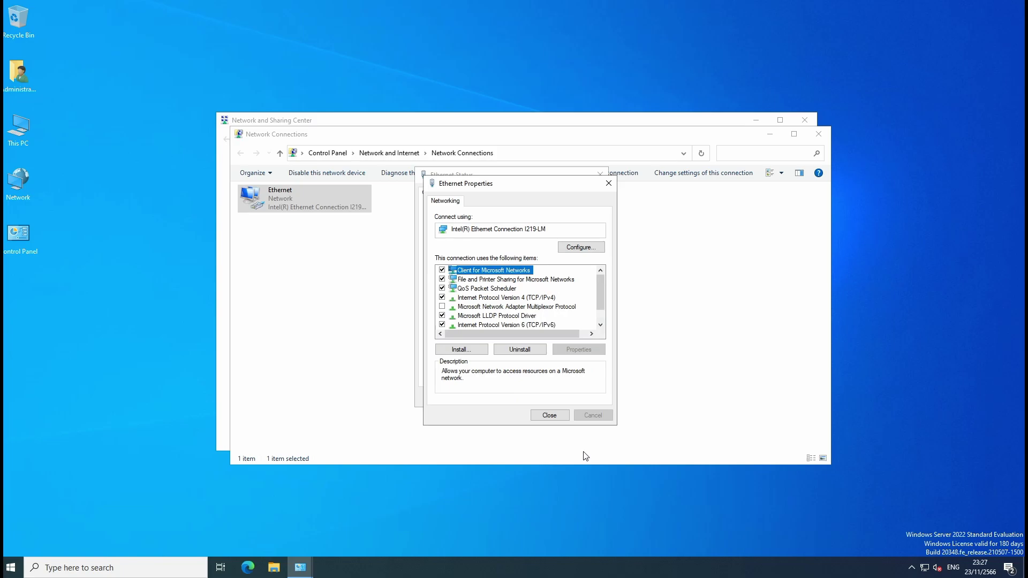
pyautogui.click(547, 422)
pyautogui.click(579, 397)
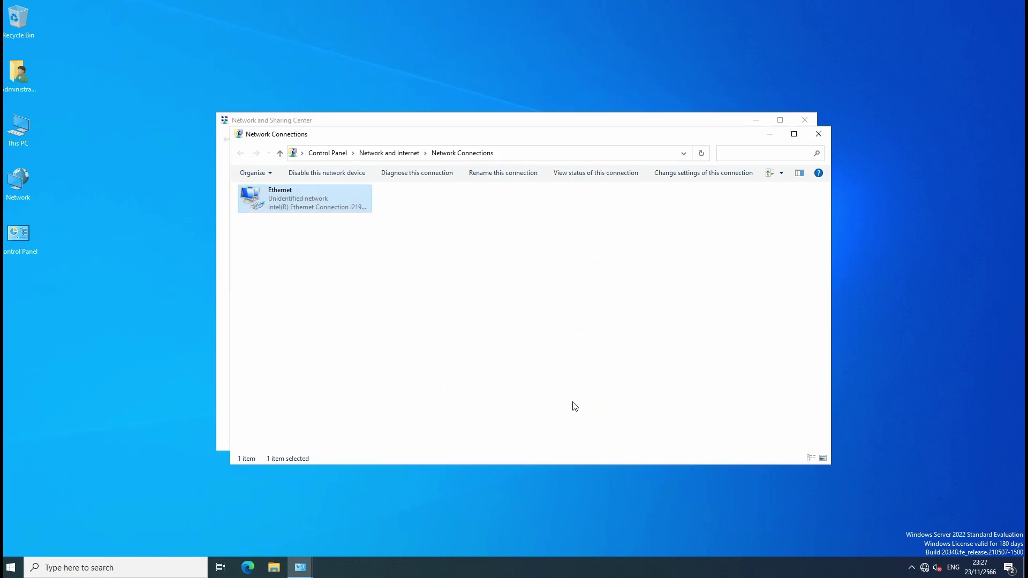
pyautogui.click(818, 134)
pyautogui.click(803, 121)
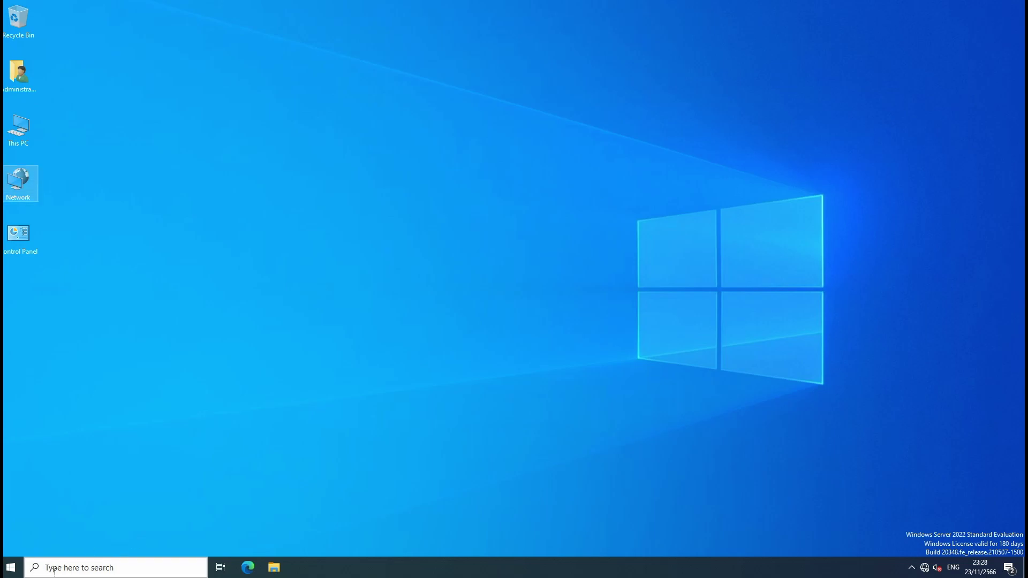
# Open the network path \\192.168.1.250, check the contents of its Account share and return to the share list.
pyautogui.rightClick(11, 567)
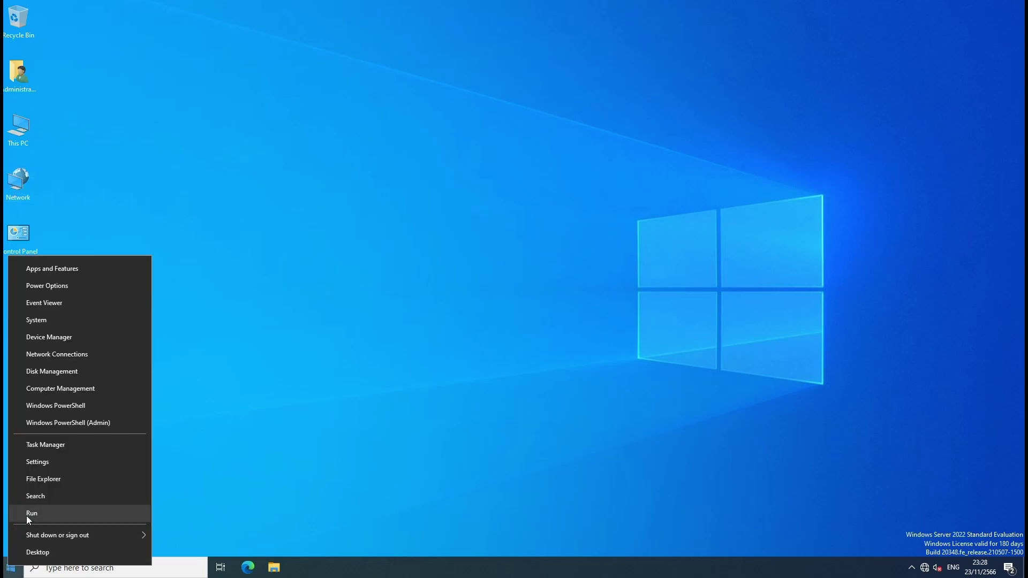
pyautogui.click(29, 514)
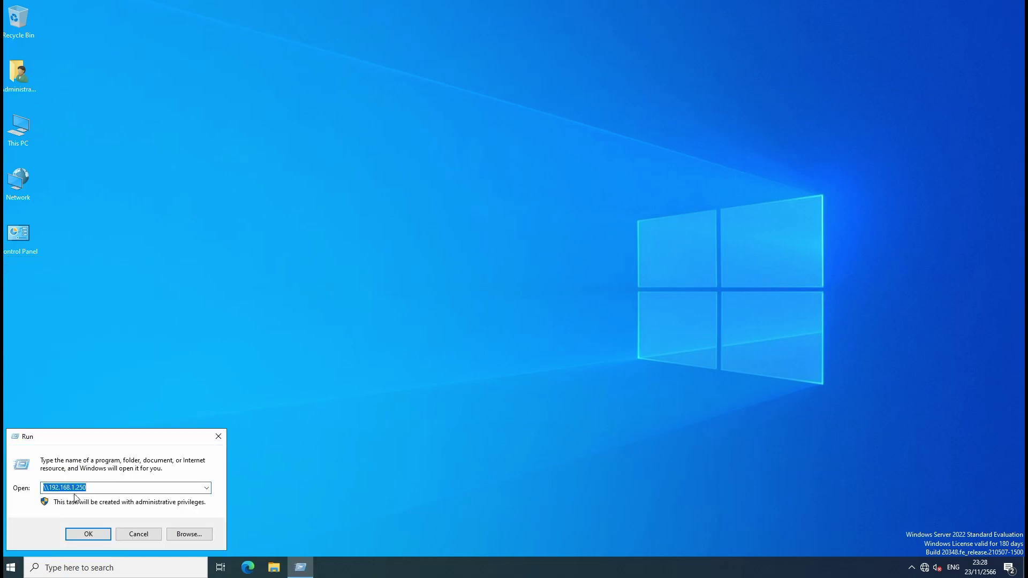
pyautogui.click(89, 535)
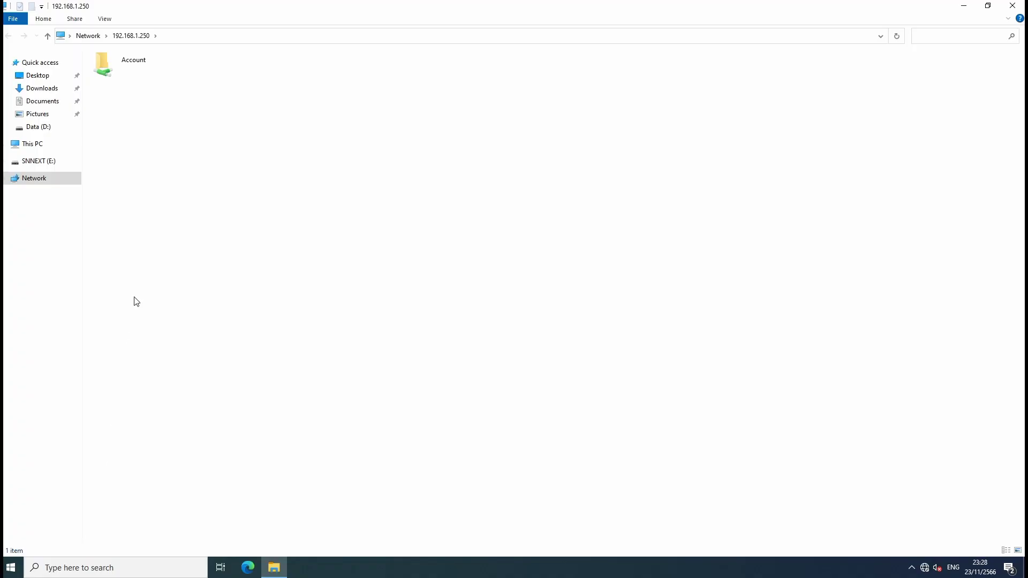
pyautogui.doubleClick(129, 65)
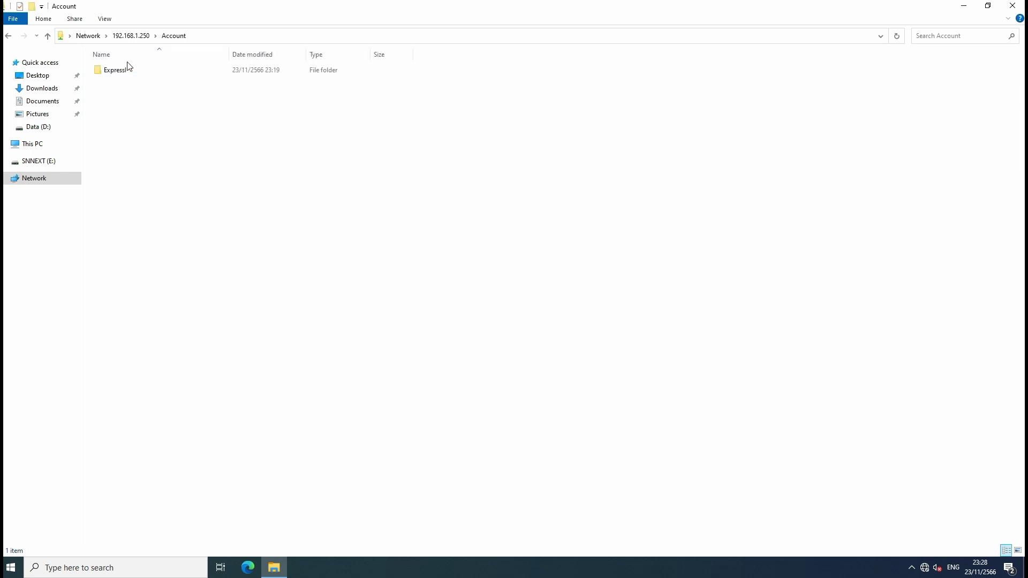
pyautogui.click(8, 36)
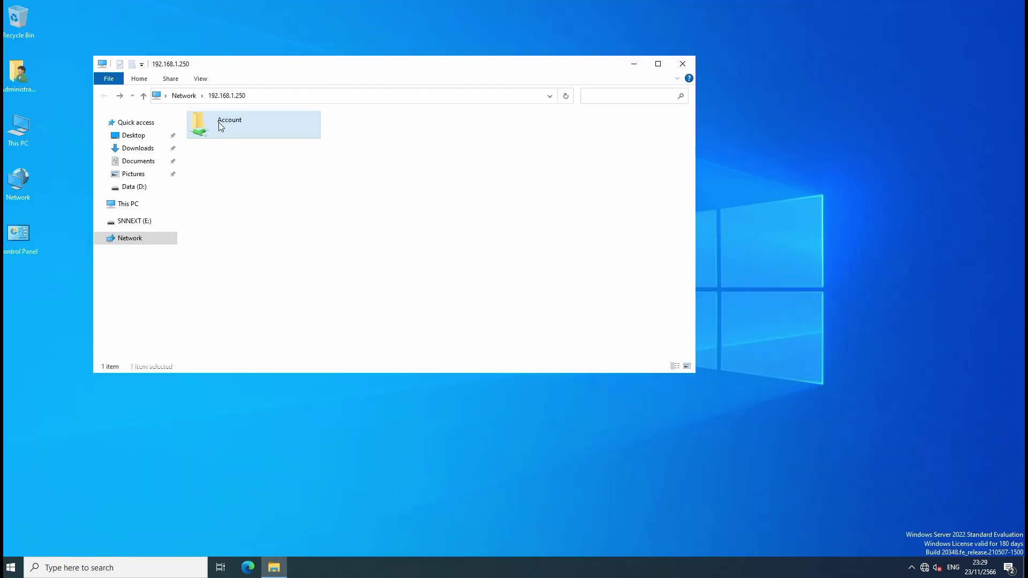
# Map the Account share on 192.168.1.250 as network drive Z: with reconnection at sign-in.
pyautogui.rightClick(218, 122)
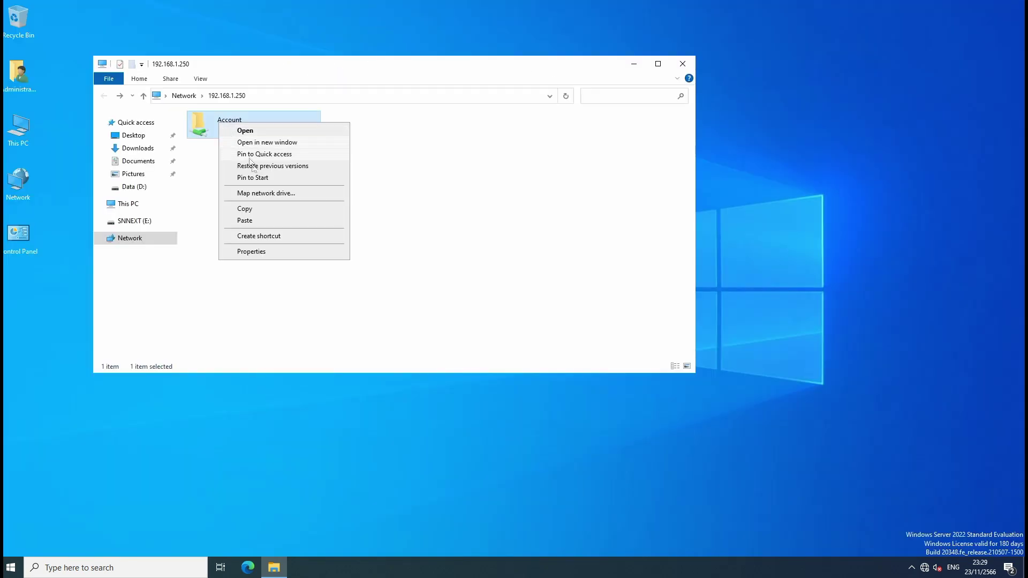
pyautogui.click(274, 193)
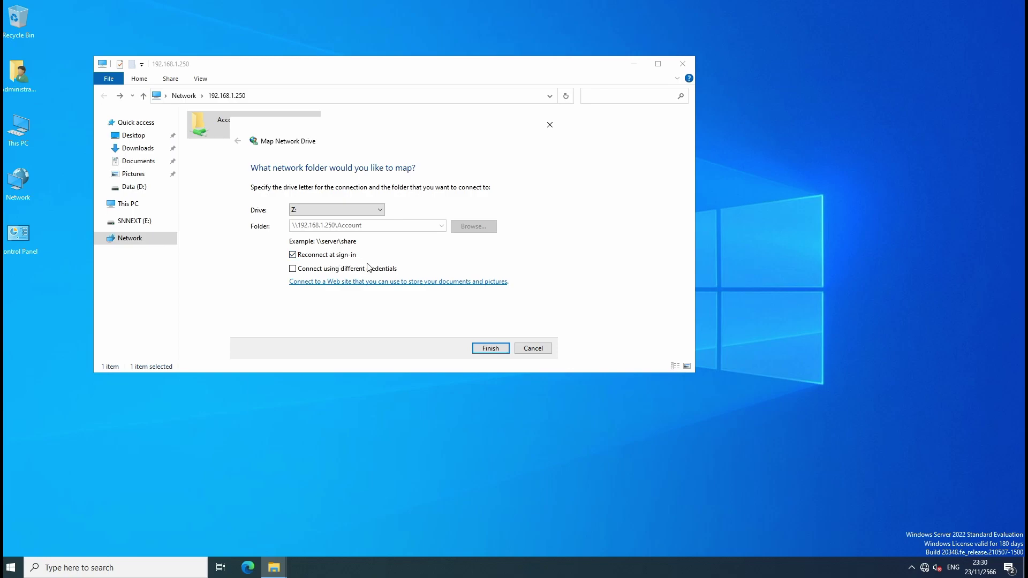
pyautogui.click(486, 350)
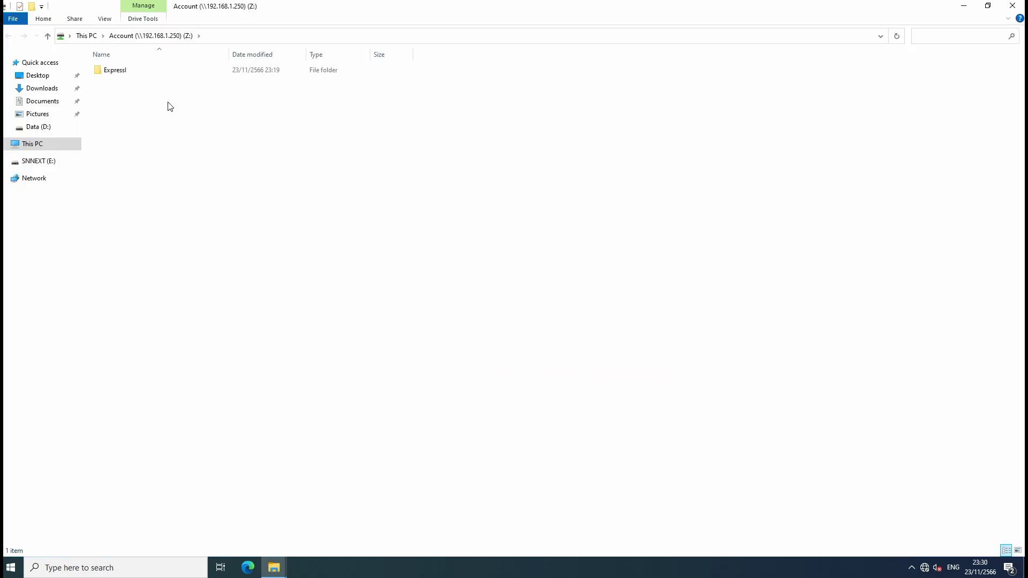
# Create a desktop shortcut to the ExpressI application in the ExpressI folder on drive Z:, keeping that folder window in front.
pyautogui.doubleClick(117, 76)
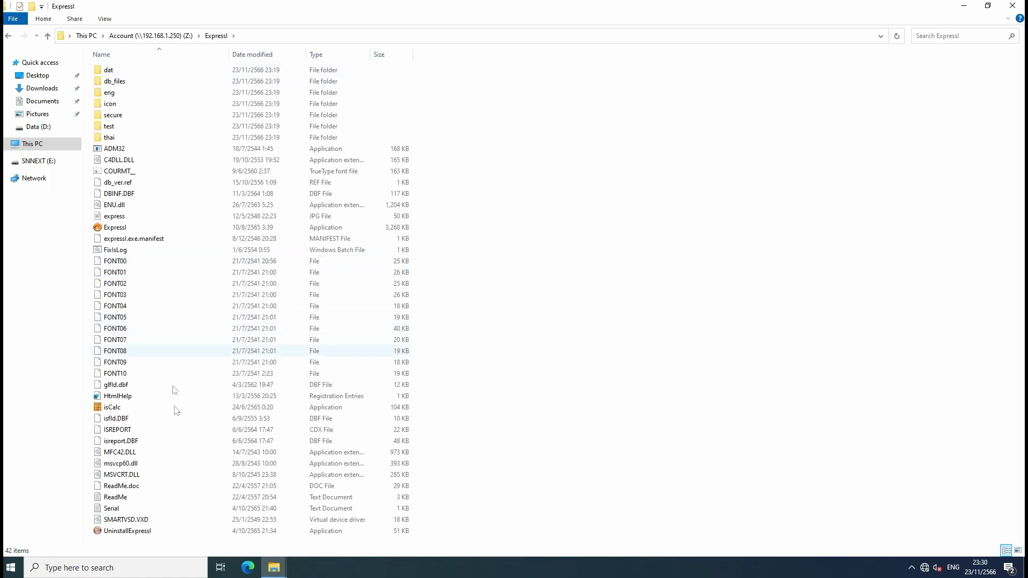
pyautogui.click(124, 229)
pyautogui.rightClick(121, 232)
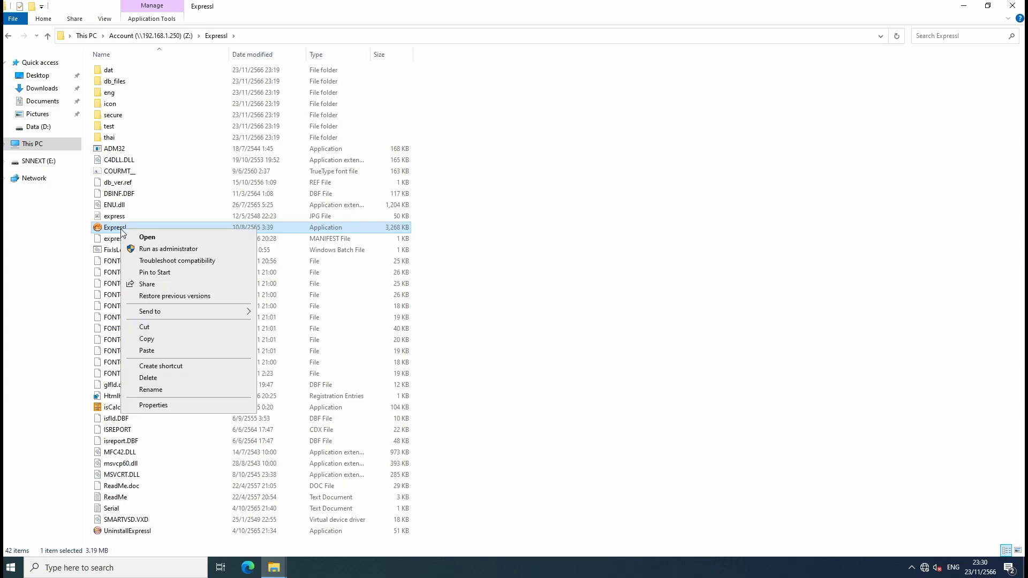
pyautogui.moveTo(187, 315)
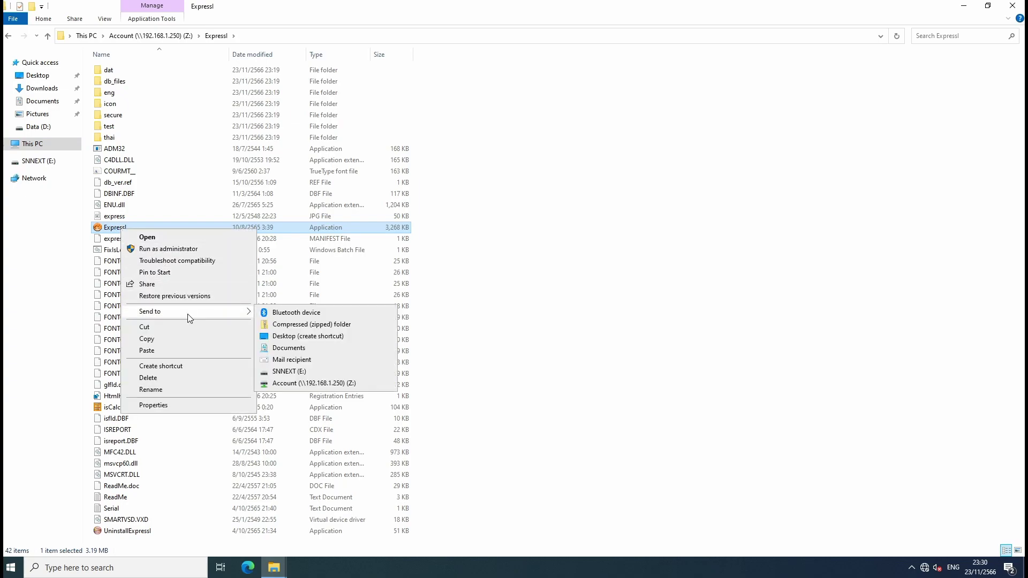
pyautogui.click(312, 337)
pyautogui.doubleClick(345, 10)
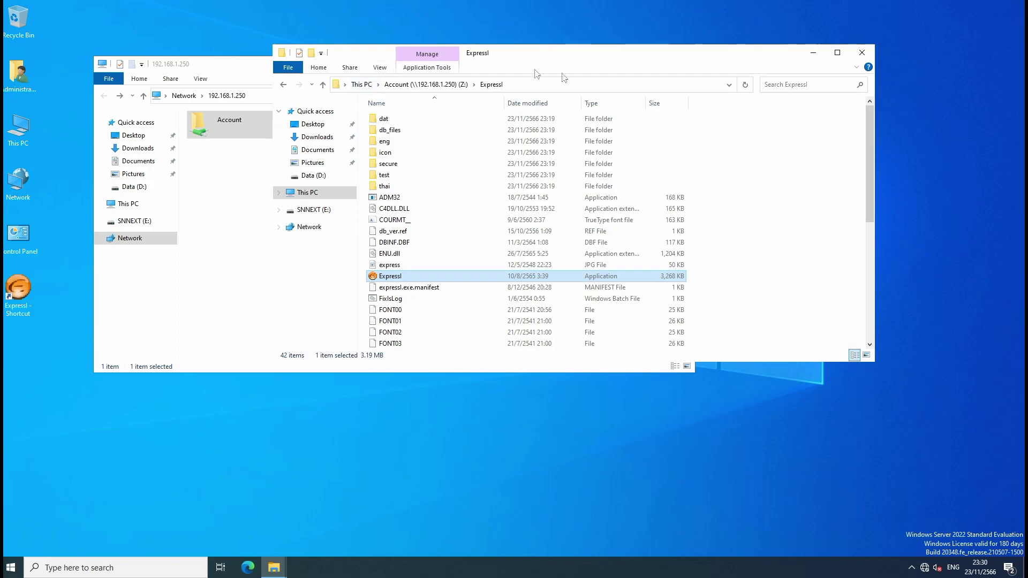
pyautogui.moveTo(233, 71); pyautogui.dragTo(235, 167)
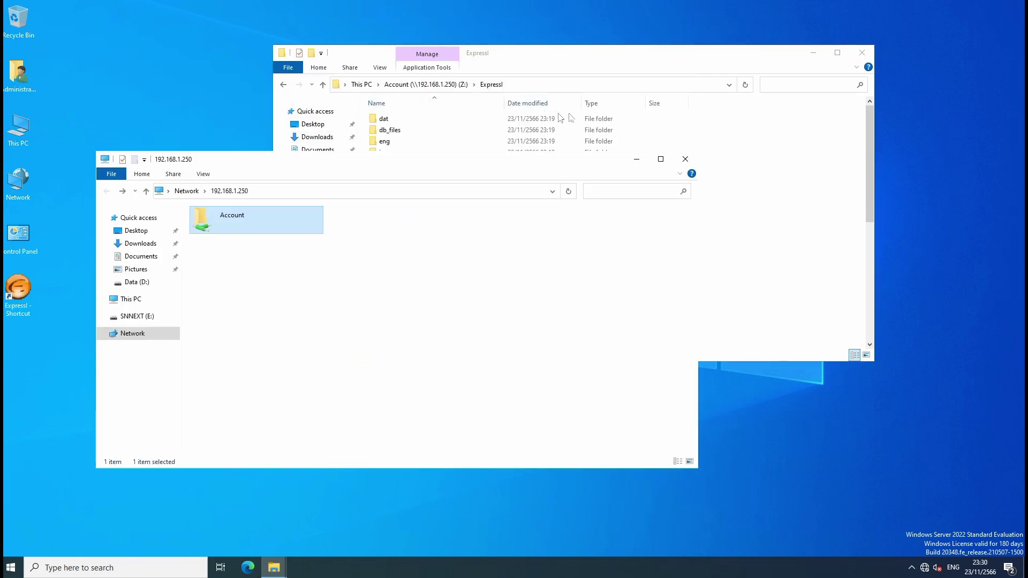
pyautogui.click(666, 72)
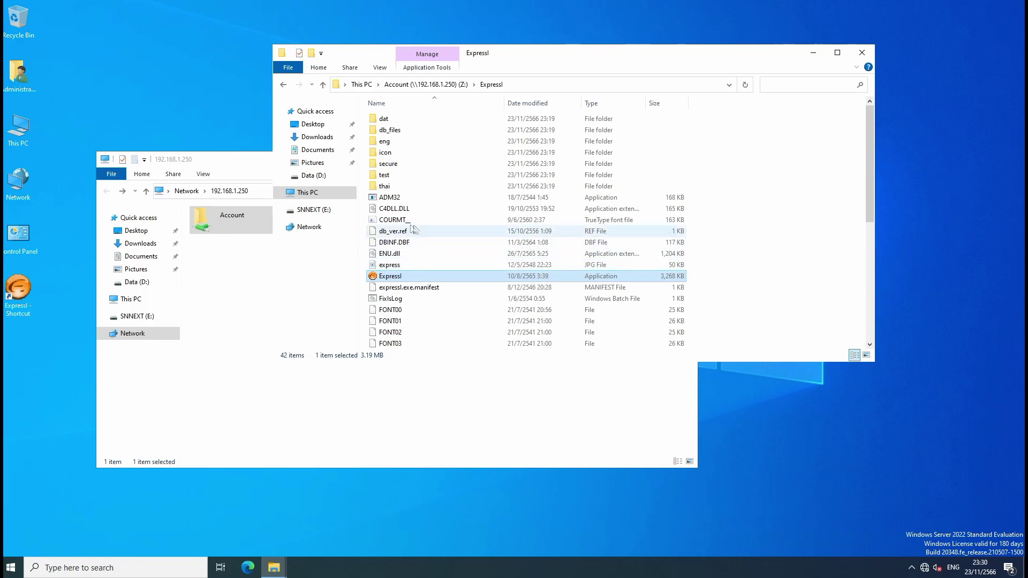
# Install the COURMT__ TrueType font from the ExpressI folder on drive Z: and close the folder windows.
pyautogui.rightClick(389, 223)
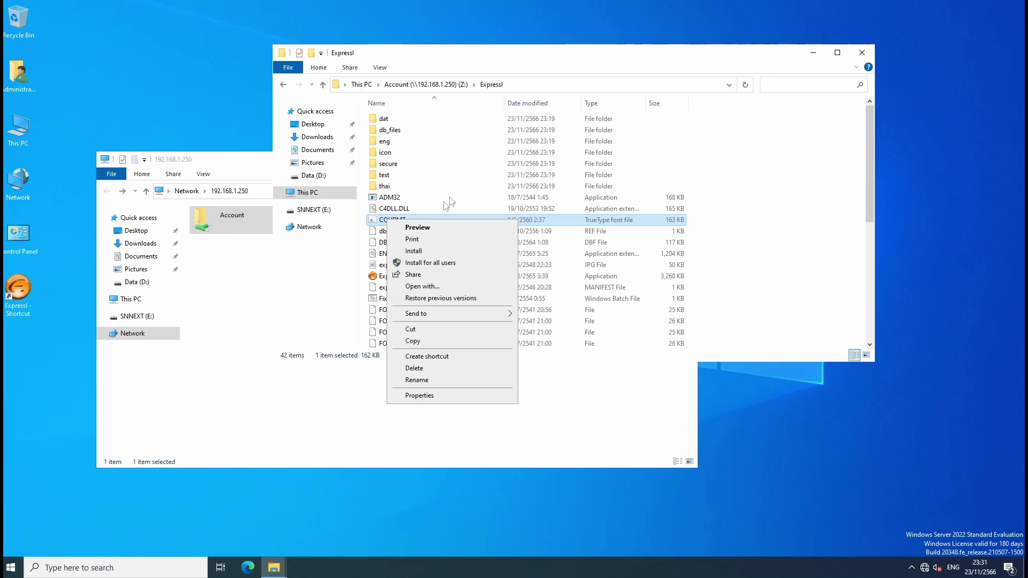
pyautogui.click(517, 68)
pyautogui.rightClick(397, 221)
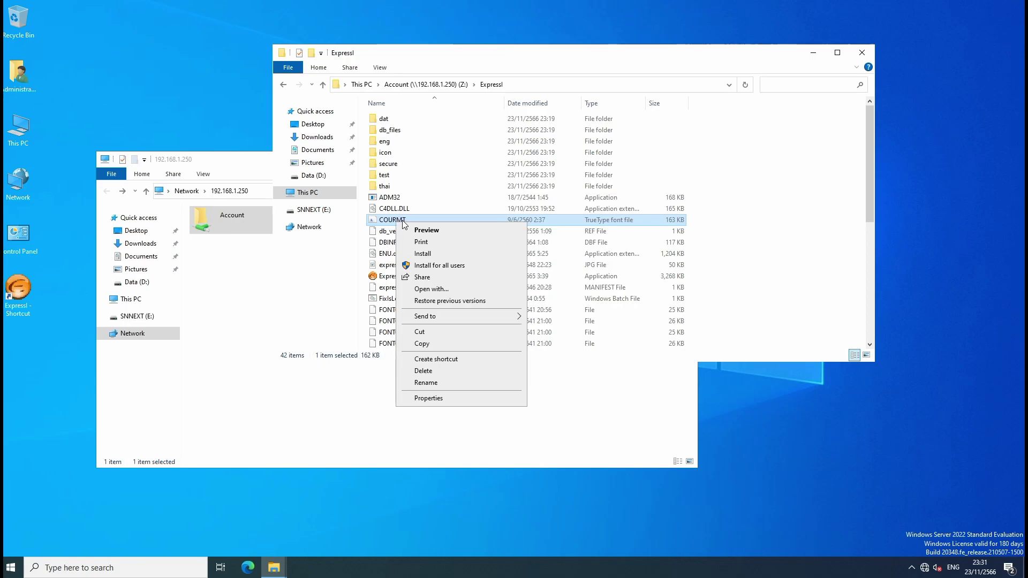
pyautogui.click(429, 254)
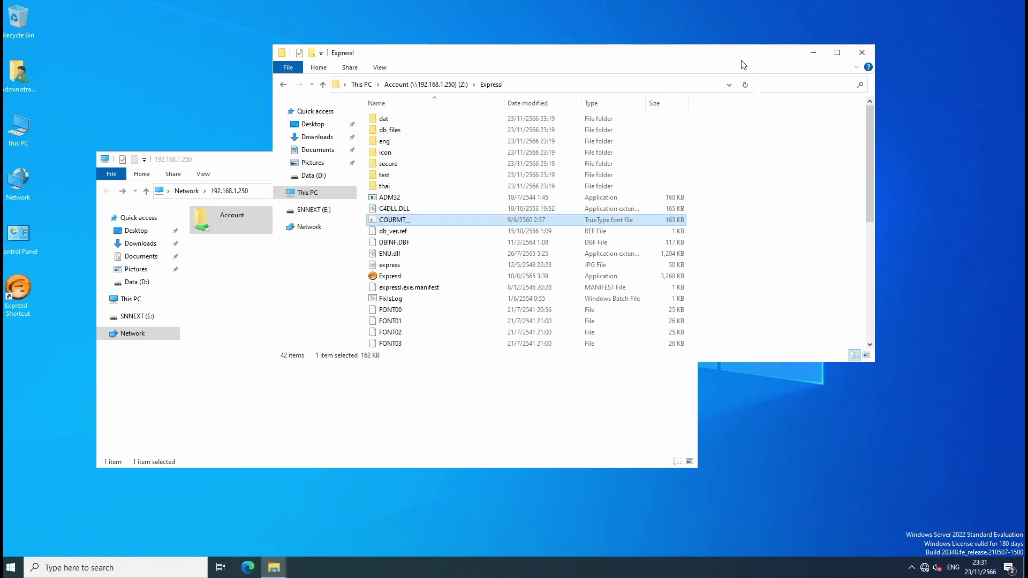
pyautogui.click(862, 53)
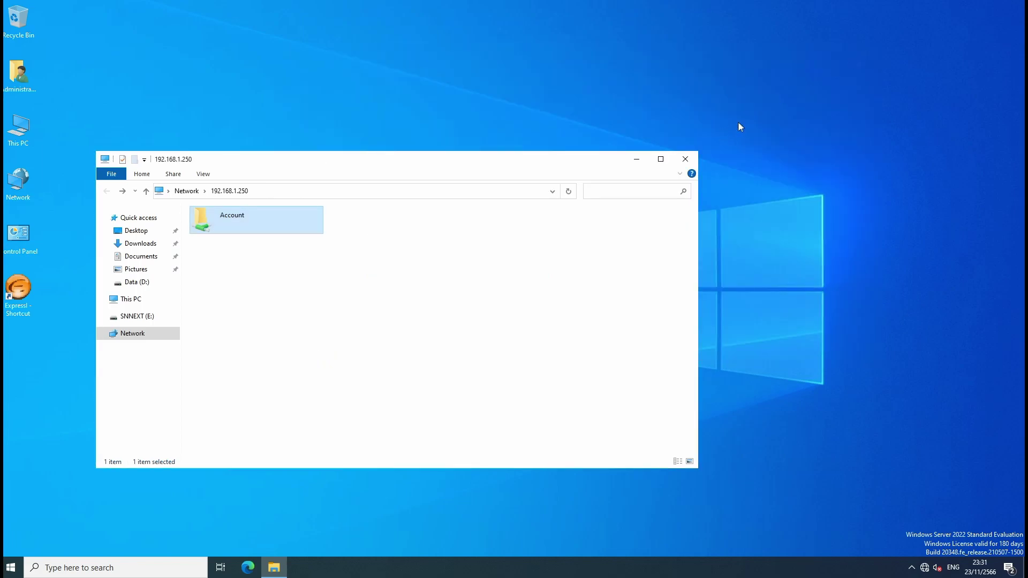
pyautogui.click(685, 159)
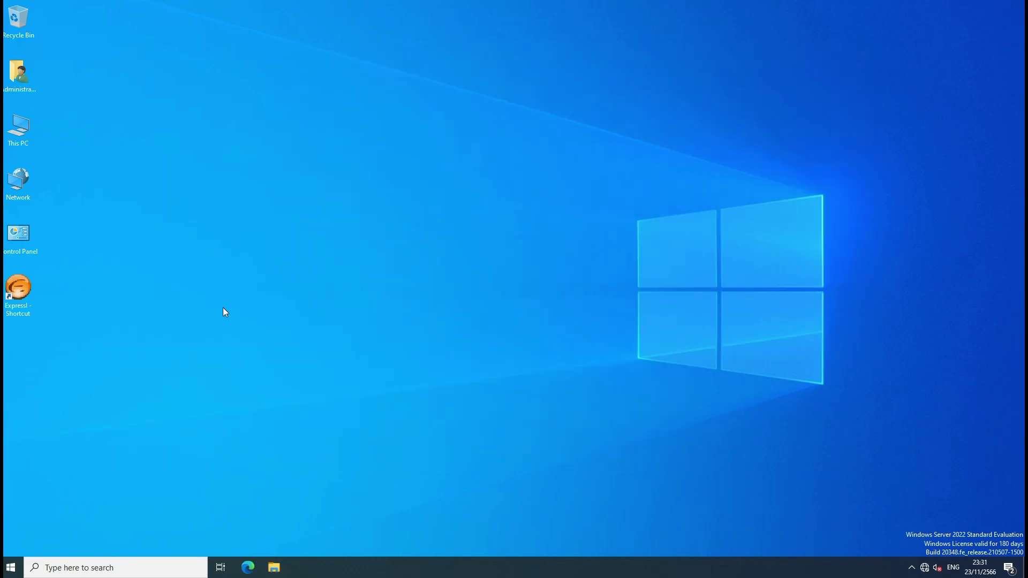
# Open the properties of the ExpressI desktop shortcut.
pyautogui.rightClick(20, 297)
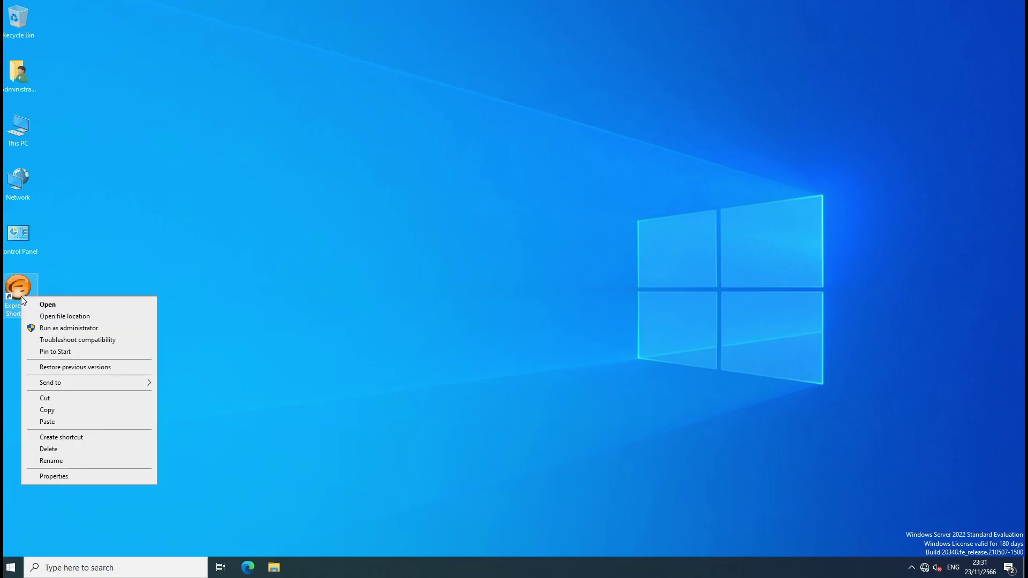
pyautogui.click(104, 480)
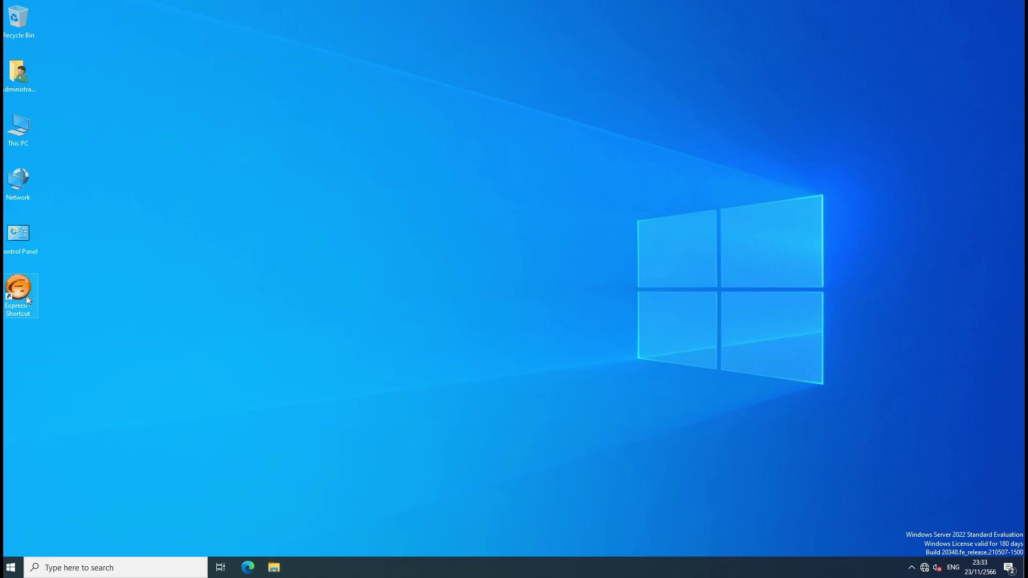
# Launch Express Accounting from its desktop shortcut, log in as BIT9 with the account password, and open the DATAT test data set.
pyautogui.doubleClick(22, 295)
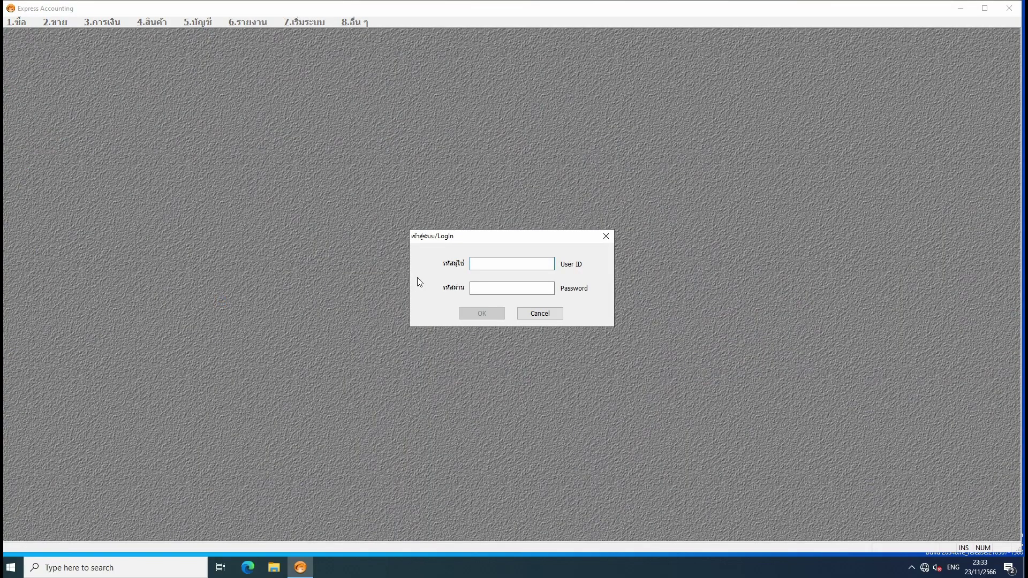
pyautogui.write('BIT9')
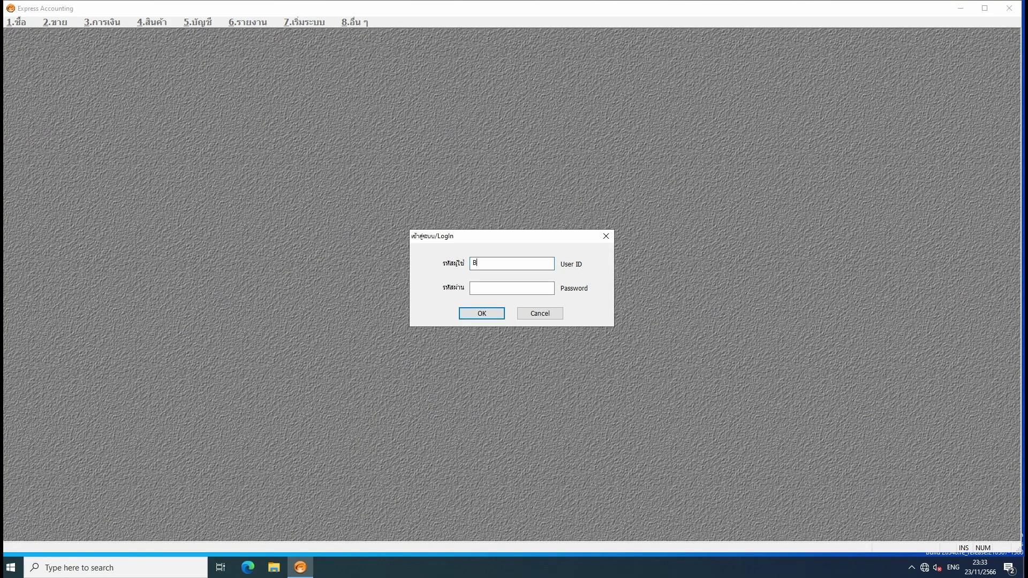
pyautogui.press('Tab')
pyautogui.write('***')
pyautogui.press('Return')
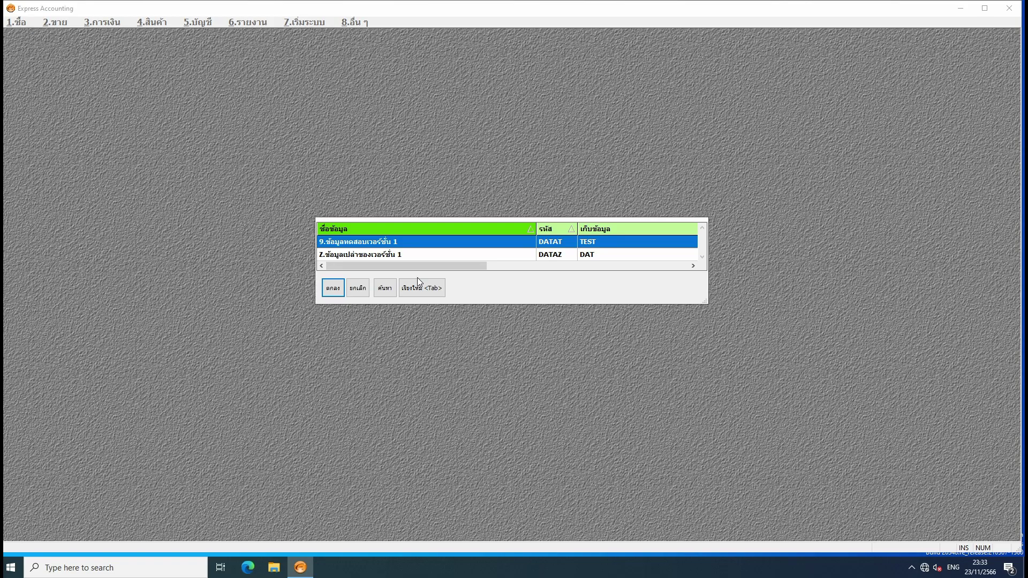
pyautogui.press('Return')
pyautogui.press('Return')
pyautogui.press('Return')
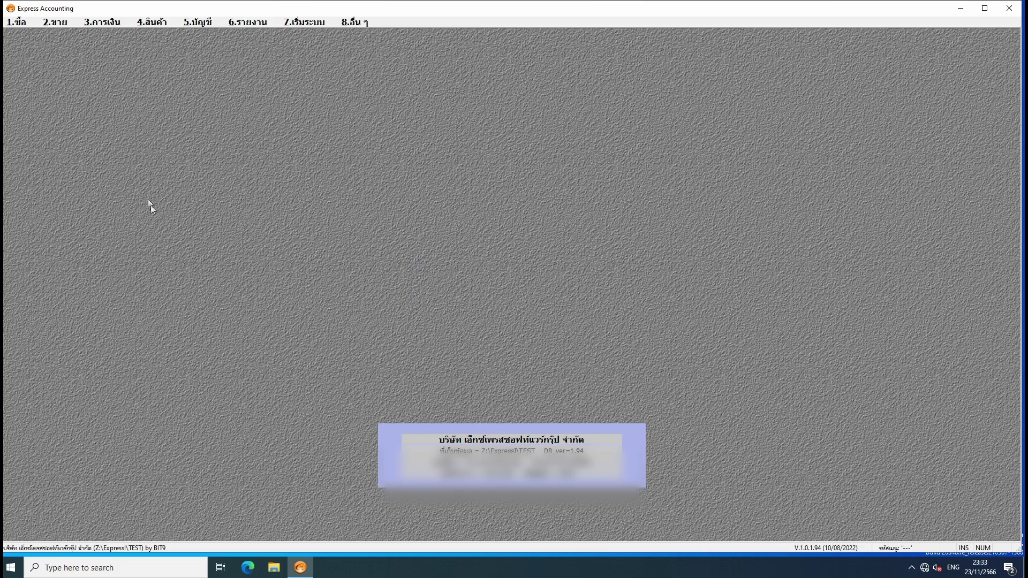
# Try to open the first function of the purchasing (ซื้อ) module and dismiss the error dialogs.
pyautogui.click(18, 24)
pyautogui.click(35, 51)
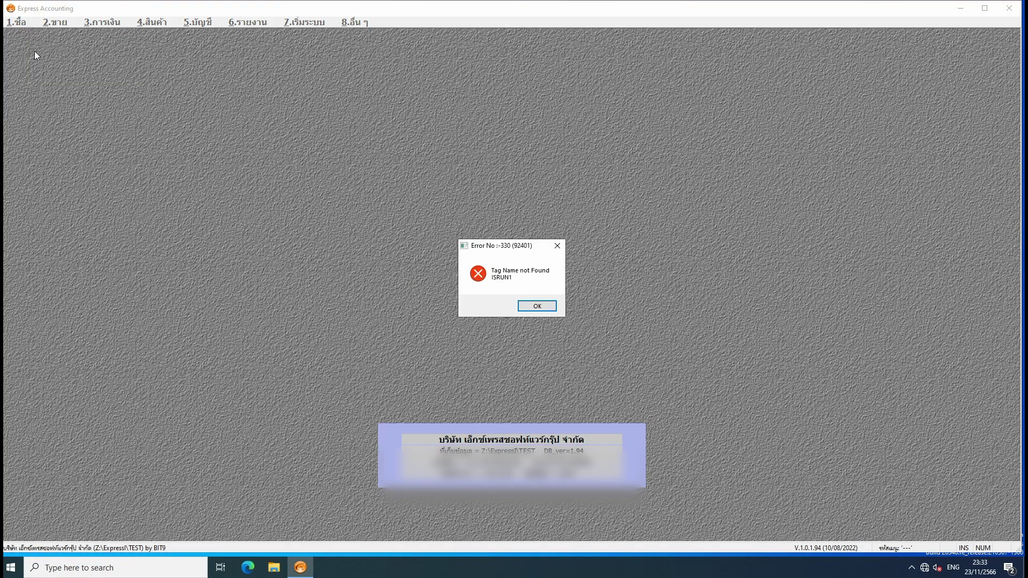
pyautogui.click(564, 245)
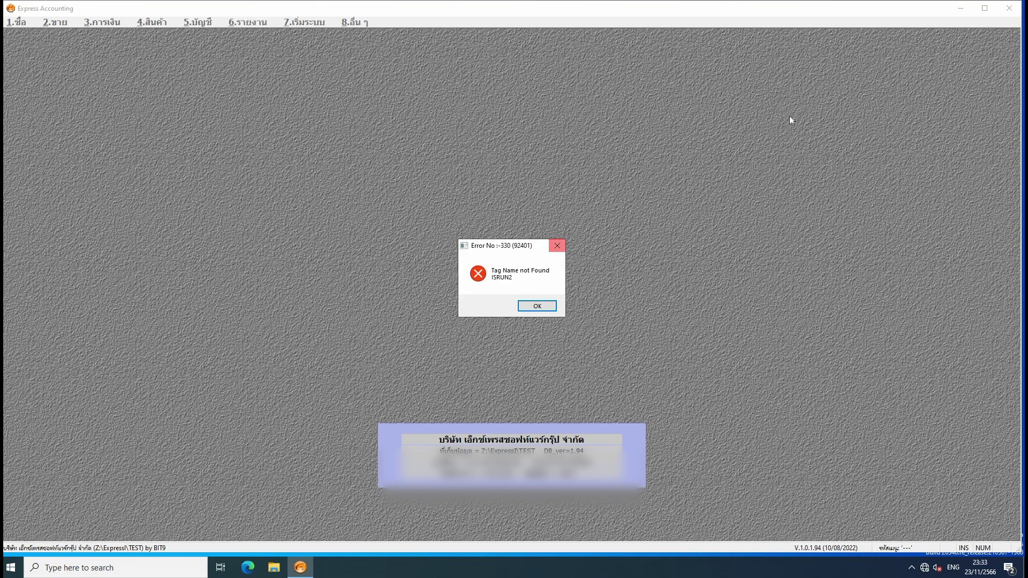
pyautogui.click(534, 307)
pyautogui.click(536, 308)
pyautogui.click(536, 308)
pyautogui.click(351, 267)
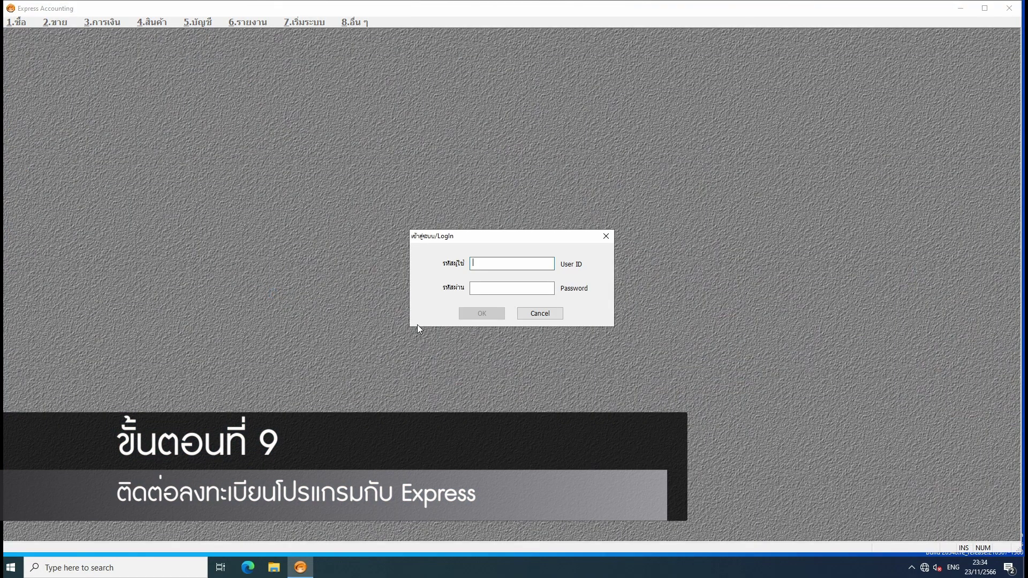
# Log in to Express Accounting as BIT9 with the account password, open the TEST data set, and accept working date 23/11/2566.
pyautogui.write('BIT')
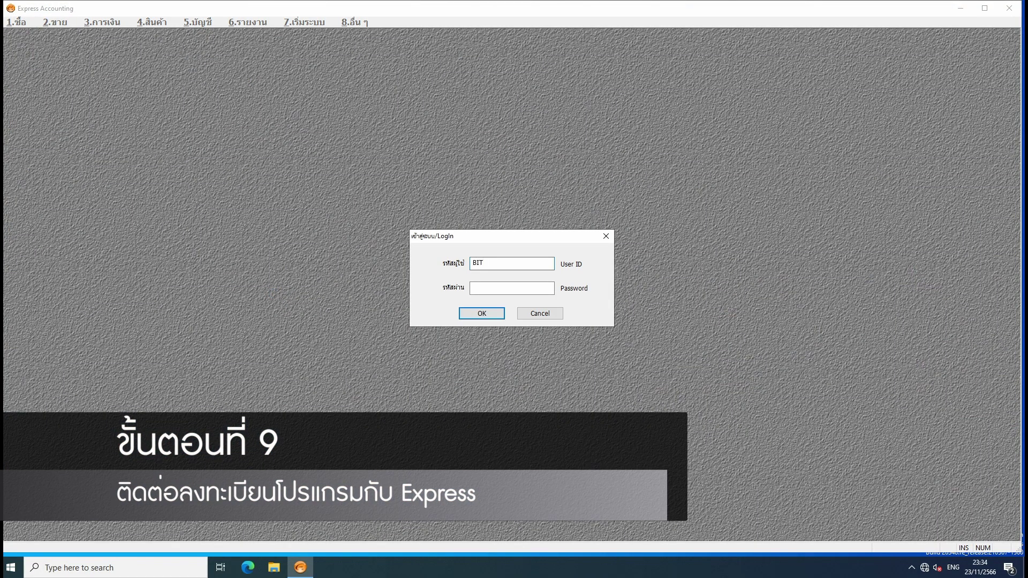
pyautogui.write('9')
pyautogui.press('Return')
pyautogui.write('***')
pyautogui.press('Return')
pyautogui.press('Return')
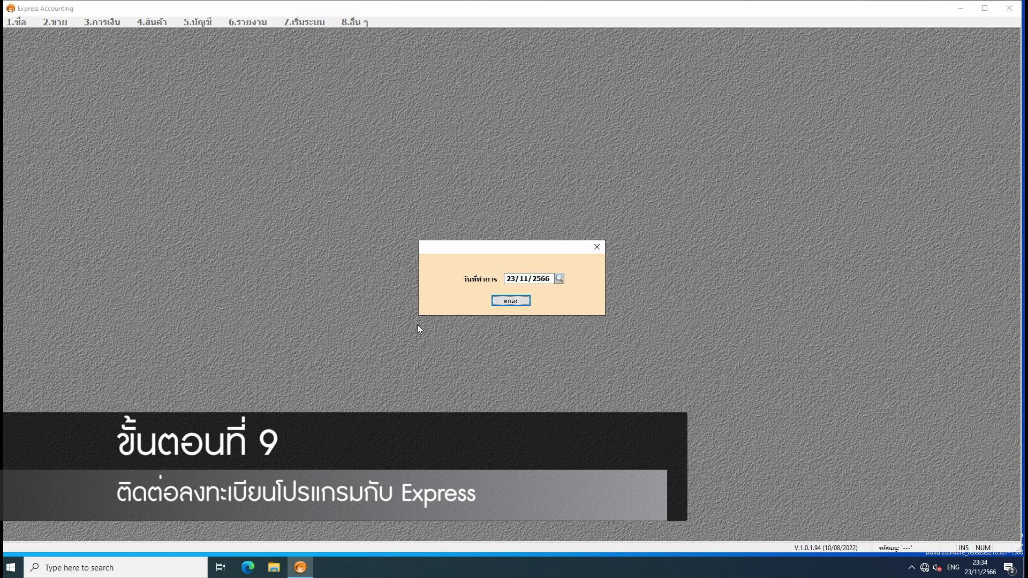
pyautogui.press('Return')
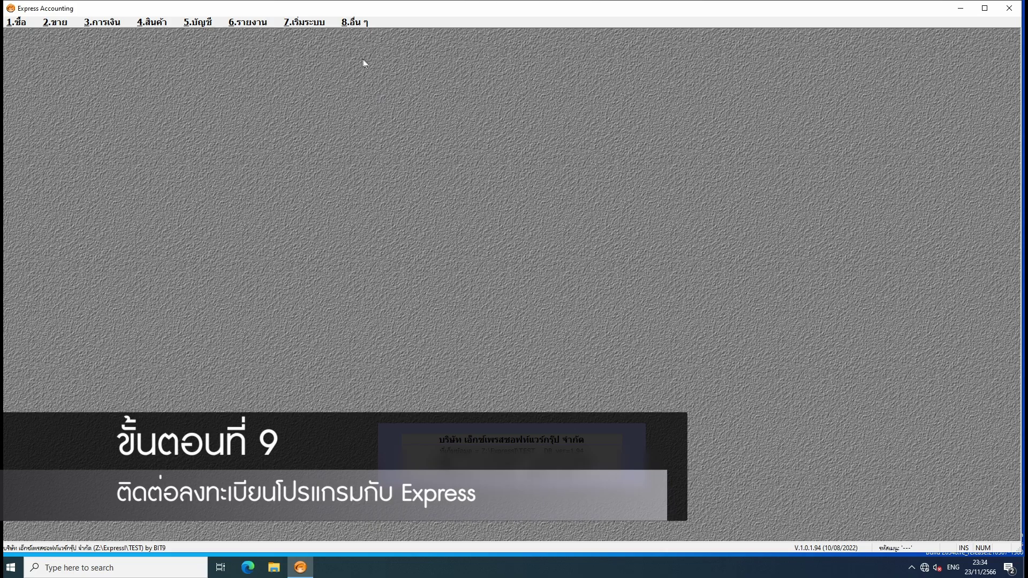
# Open the program registration form (ลงทะเบียนโปรแกรม).
pyautogui.click(347, 27)
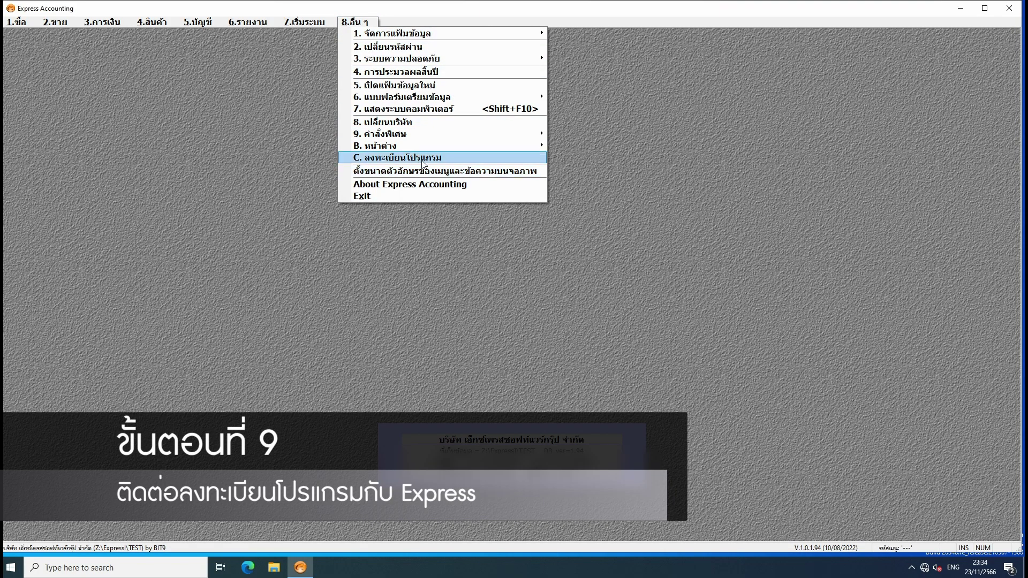
pyautogui.click(423, 160)
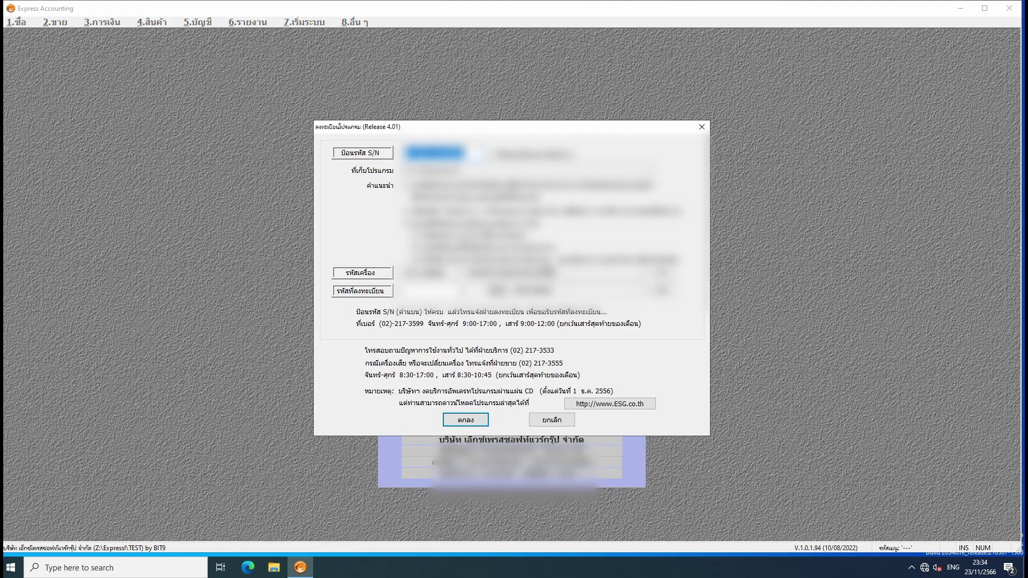